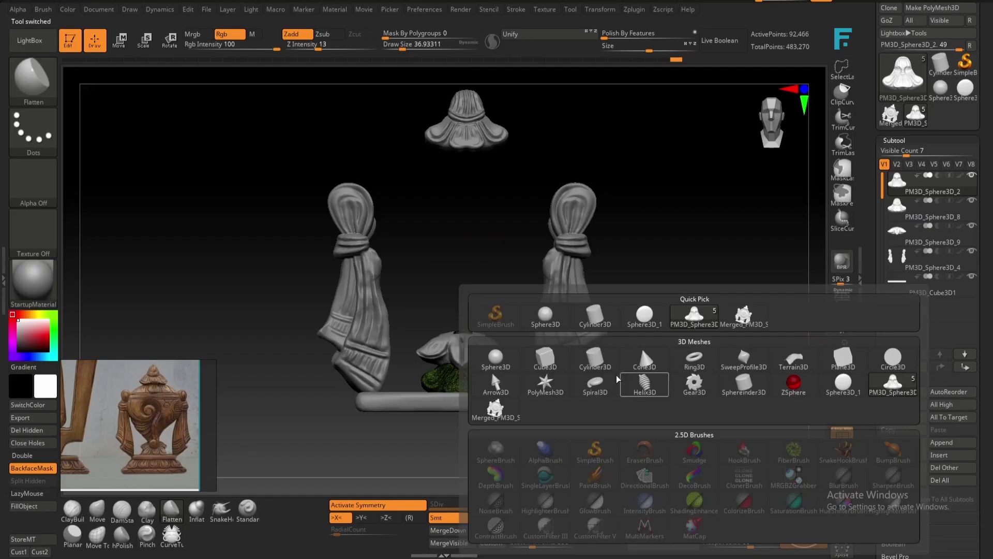
# Insert a Sphere3D subtool at the centre of the ornament, between the two tassels.
pyautogui.click(641, 346)
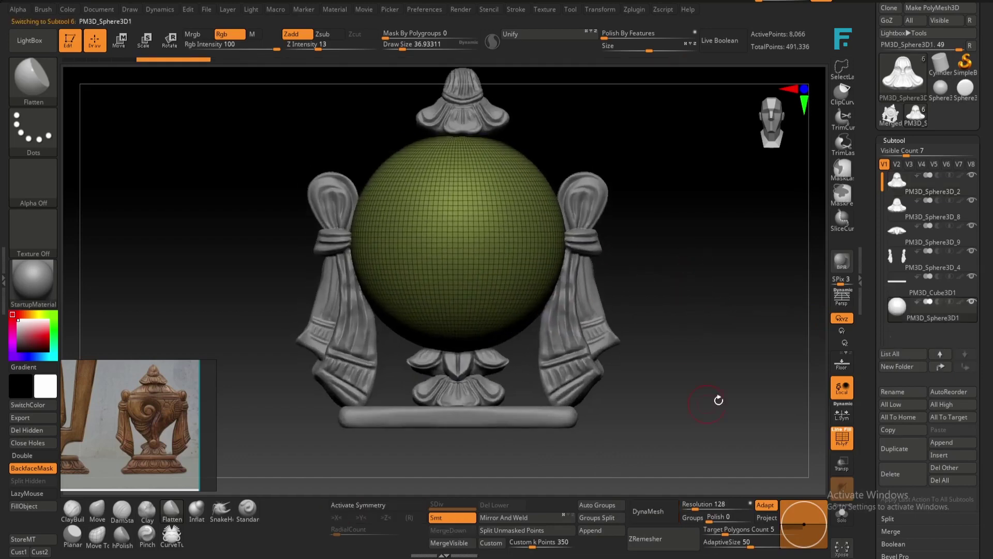
# DynaMesh the sphere at resolution 288 and scale it flat into a thin disc.
pyautogui.write('288')
pyautogui.press('Return')
pyautogui.click(648, 511)
pyautogui.keyDown('shift'); pyautogui.moveTo(709, 324); pyautogui.dragTo(716, 326); pyautogui.keyUp('shift')
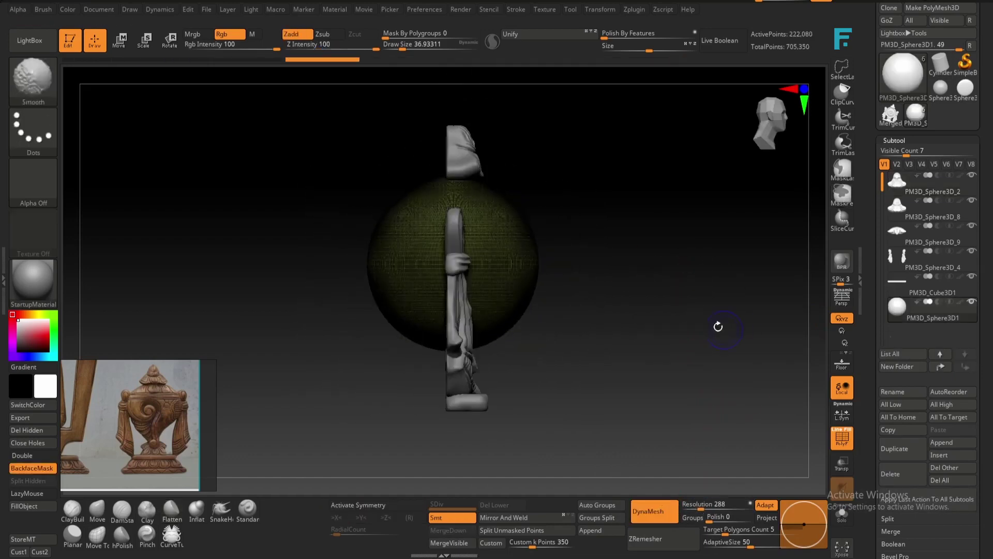
pyautogui.press('w')
pyautogui.moveTo(479, 261); pyautogui.dragTo(445, 263)
# Hide the back half of the disc and delete the hidden geometry.
pyautogui.press('ctrl')
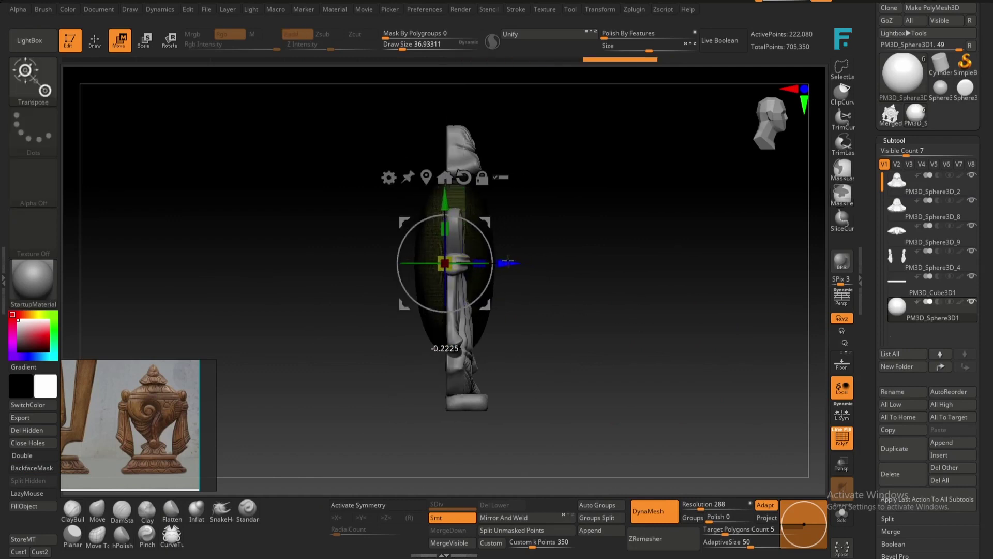
pyautogui.keyDown('ctrl'); pyautogui.keyDown('shift'); pyautogui.moveTo(344, 107); pyautogui.dragTo(432, 413); pyautogui.keyUp('shift'); pyautogui.keyUp('ctrl')
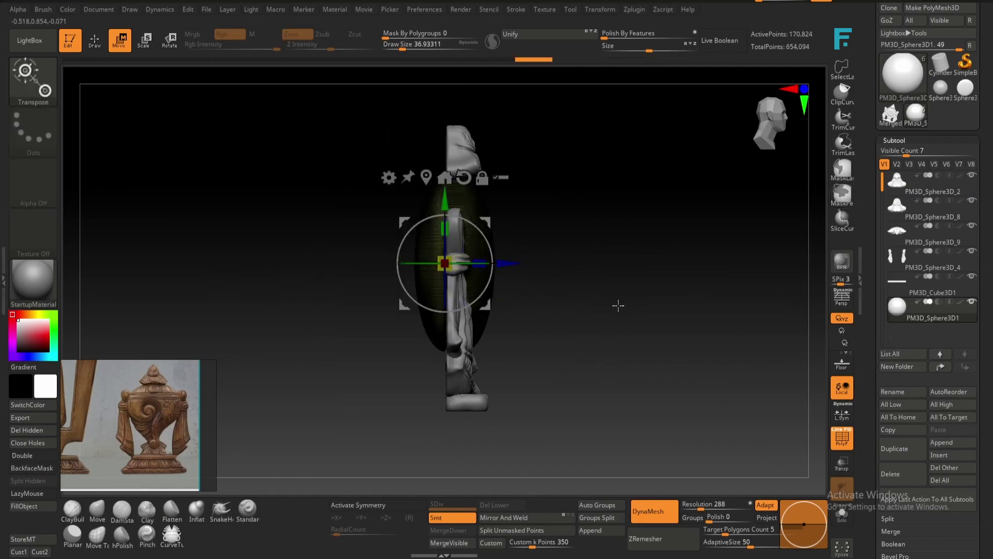
pyautogui.hotkey('shift', 'f')
pyautogui.press('f')
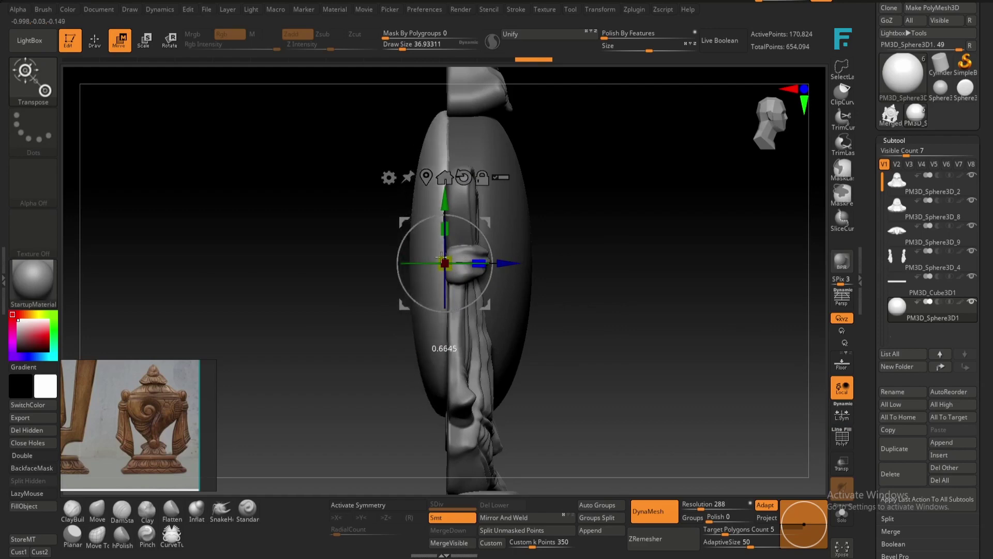
pyautogui.hotkey('ctrl', 'z')
pyautogui.hotkey('ctrl', 'z')
pyautogui.hotkey('ctrl', 'z')
pyautogui.hotkey('ctrl', 'z')
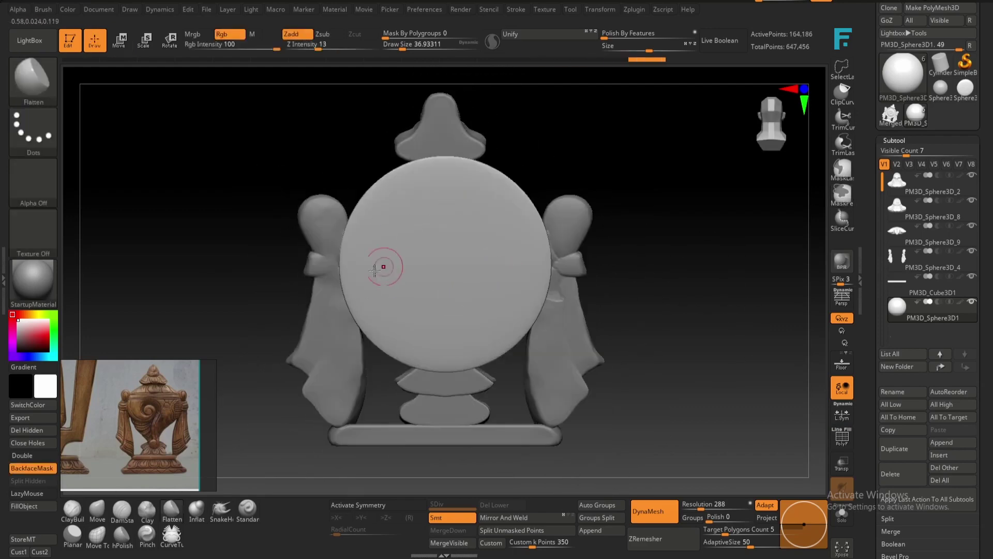
pyautogui.hotkey('ctrl', 'z')
pyautogui.hotkey('ctrl', 'z')
# Pull the disc into a teardrop shell with a large Move brush, then shrink the brush to about 30.
pyautogui.keyDown('alt'); pyautogui.moveTo(698, 260); pyautogui.dragTo(732, 288); pyautogui.keyUp('alt')
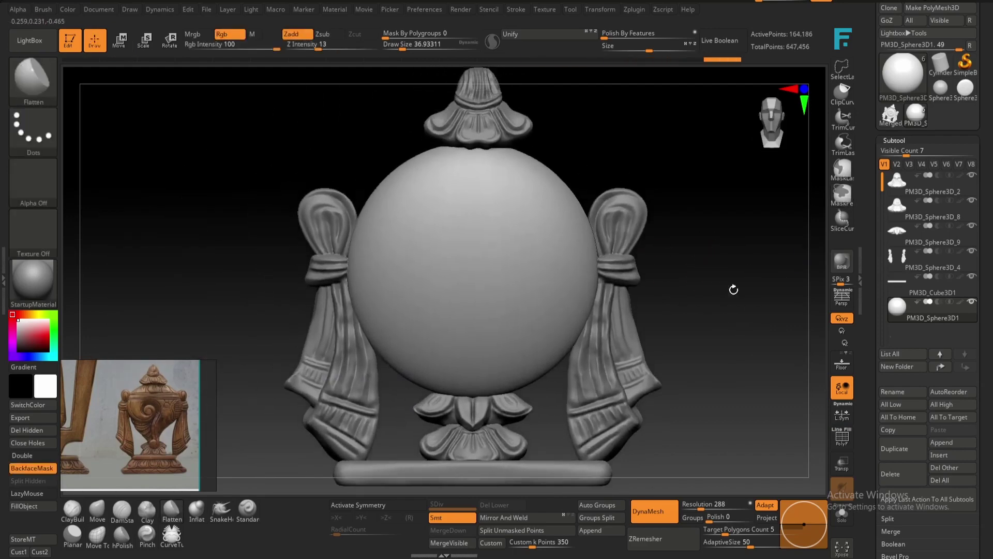
pyautogui.press(']')
pyautogui.press(']')
pyautogui.press('b')
pyautogui.press('m')
pyautogui.press('v')
pyautogui.press(']')
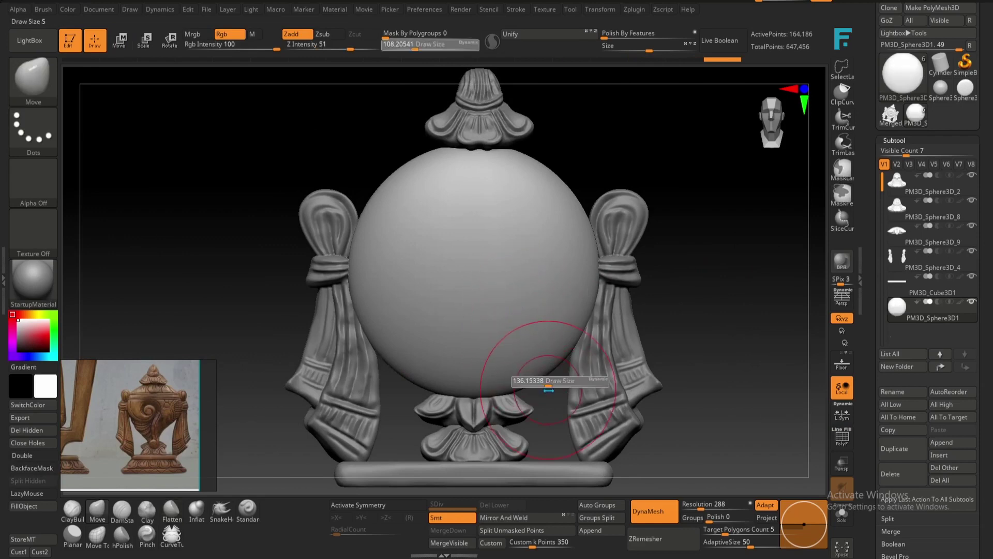
pyautogui.hotkey('ctrl', 'z')
pyautogui.hotkey('ctrl', 'shift', 'z')
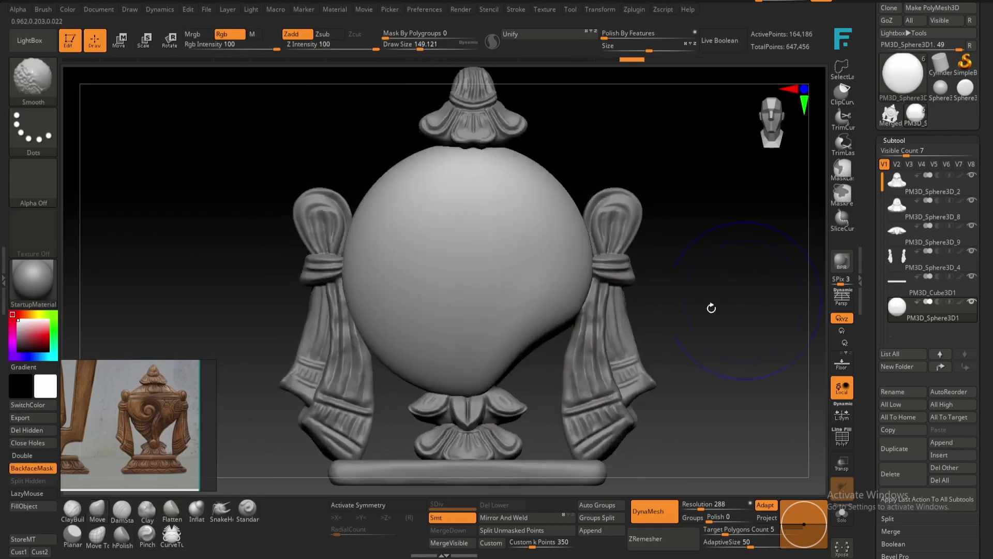
pyautogui.hotkey('ctrl', 'shift', 'z')
pyautogui.hotkey('ctrl', 'shift', 'z')
pyautogui.hotkey('ctrl', 'shift', 'z')
pyautogui.press('super')
pyautogui.press('super')
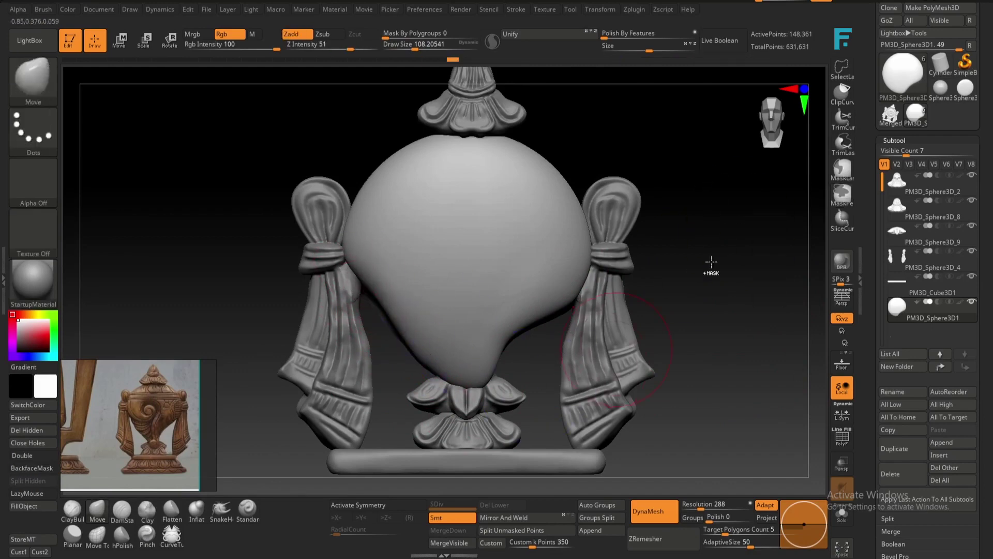
pyautogui.press('s')
pyautogui.moveTo(492, 288); pyautogui.dragTo(455, 266)
# Carve the spiral curl into the shell with the DamStandard brush.
pyautogui.press('b')
pyautogui.press('d')
pyautogui.press('s')
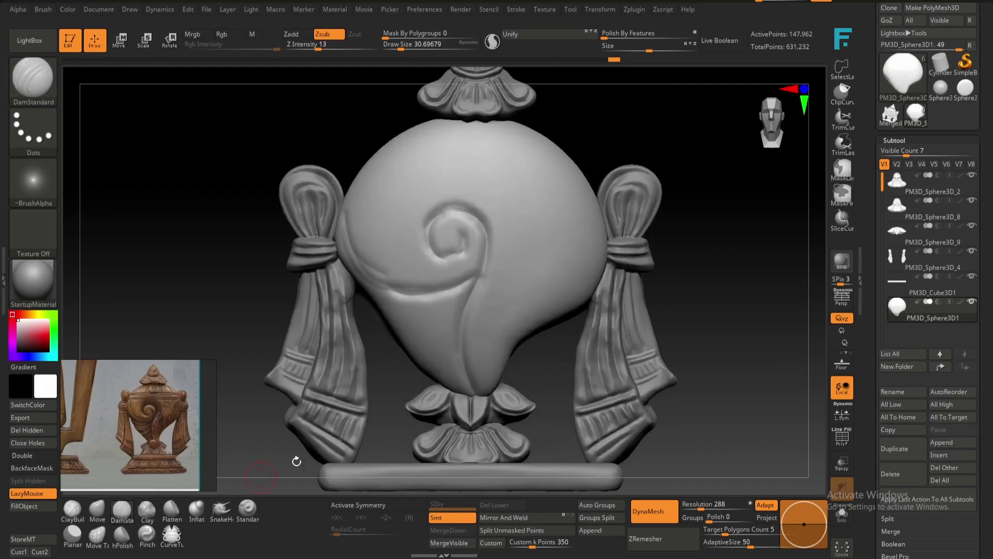
# Build up clay around and above the spiral with Clay at Z Intensity 18.
pyautogui.press('b')
pyautogui.press('c')
pyautogui.press('l')
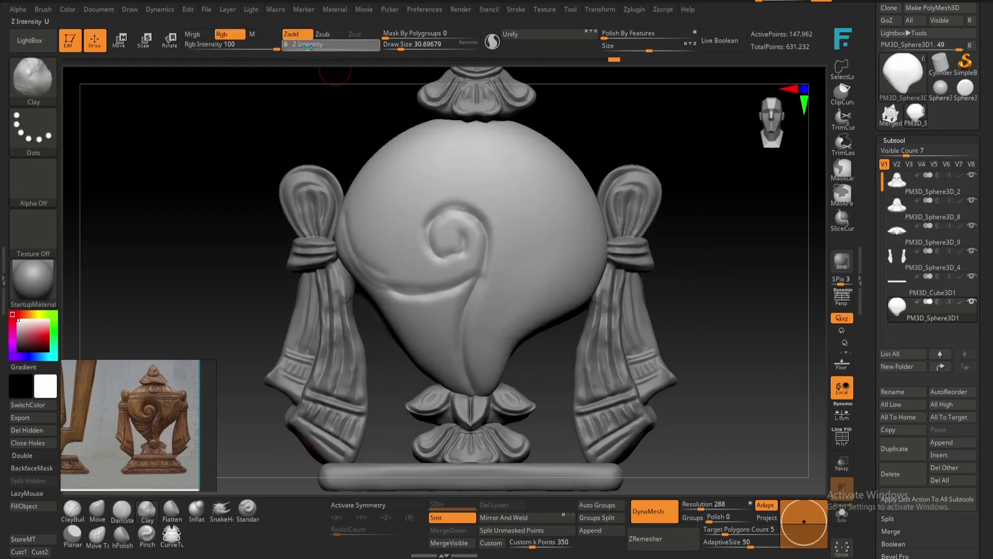
pyautogui.moveTo(308, 46); pyautogui.dragTo(322, 45)
pyautogui.press(']')
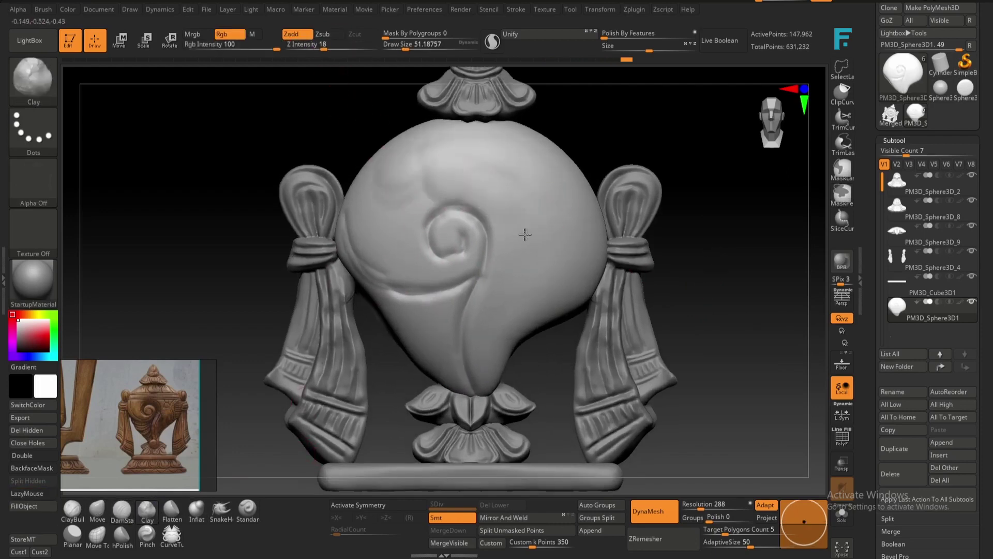
pyautogui.moveTo(525, 235); pyautogui.dragTo(561, 257)
pyautogui.moveTo(505, 229); pyautogui.dragTo(543, 247)
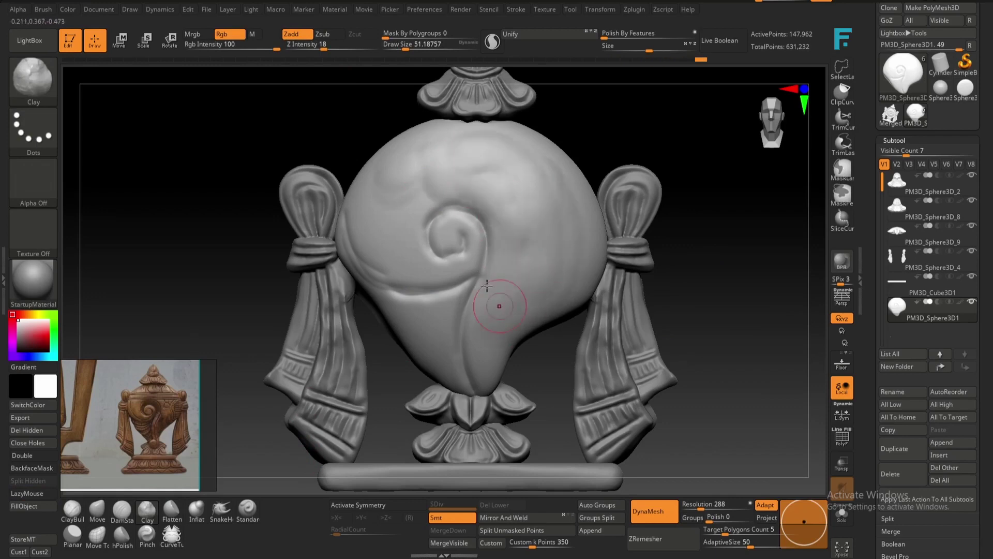
pyautogui.moveTo(487, 155)
pyautogui.mouseDown()
pyautogui.moveTo(544, 171)
pyautogui.moveTo(541, 208)
pyautogui.mouseUp()
pyautogui.keyDown('shift'); pyautogui.moveTo(505, 241); pyautogui.dragTo(570, 229); pyautogui.keyUp('shift')
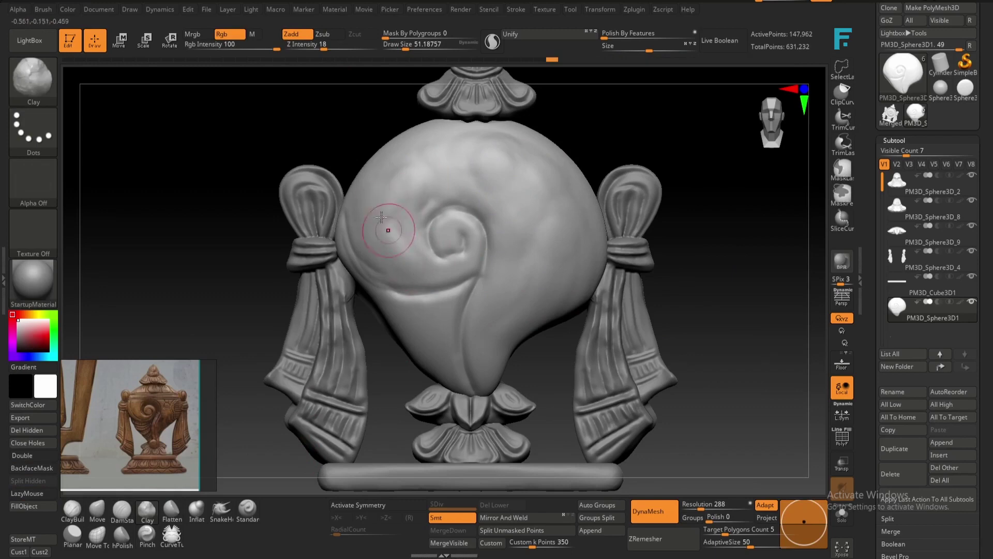
# Refine the clay forms on the upper-left shell and along the spiral's edge.
pyautogui.moveTo(388, 230); pyautogui.dragTo(399, 243)
pyautogui.moveTo(419, 129); pyautogui.dragTo(454, 151)
pyautogui.moveTo(393, 218); pyautogui.dragTo(399, 222)
pyautogui.moveTo(362, 176); pyautogui.dragTo(393, 227)
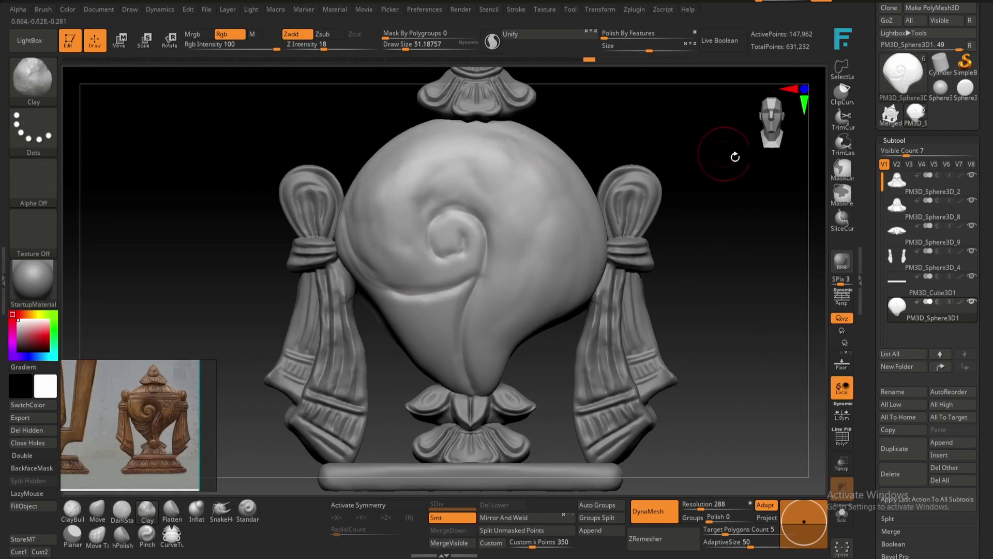
pyautogui.moveTo(735, 157)
pyautogui.mouseDown()
pyautogui.moveTo(506, 197)
pyautogui.moveTo(485, 290)
pyautogui.mouseUp()
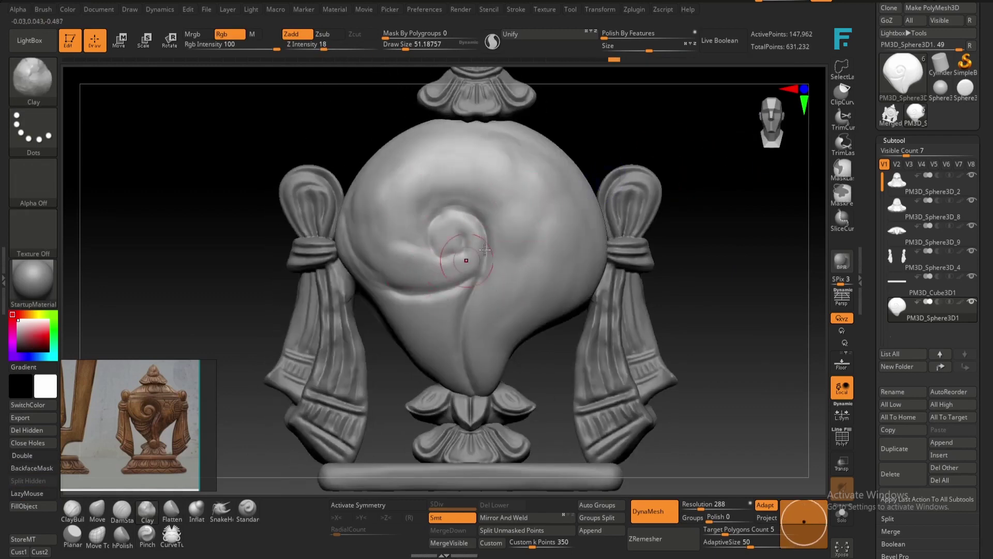
pyautogui.moveTo(718, 201)
pyautogui.keyDown('alt'); pyautogui.mouseDown()
pyautogui.moveTo(355, 229)
pyautogui.moveTo(381, 284)
pyautogui.mouseUp(); pyautogui.keyUp('alt')
pyautogui.keyDown('ctrl'); pyautogui.moveTo(381, 284); pyautogui.dragTo(171, 464, button='right'); pyautogui.keyUp('ctrl')
# Carve a groove along the spiral curl's inner edge with DamStandard at Z Intensity 26.
pyautogui.press('b')
pyautogui.press('d')
pyautogui.press('s')
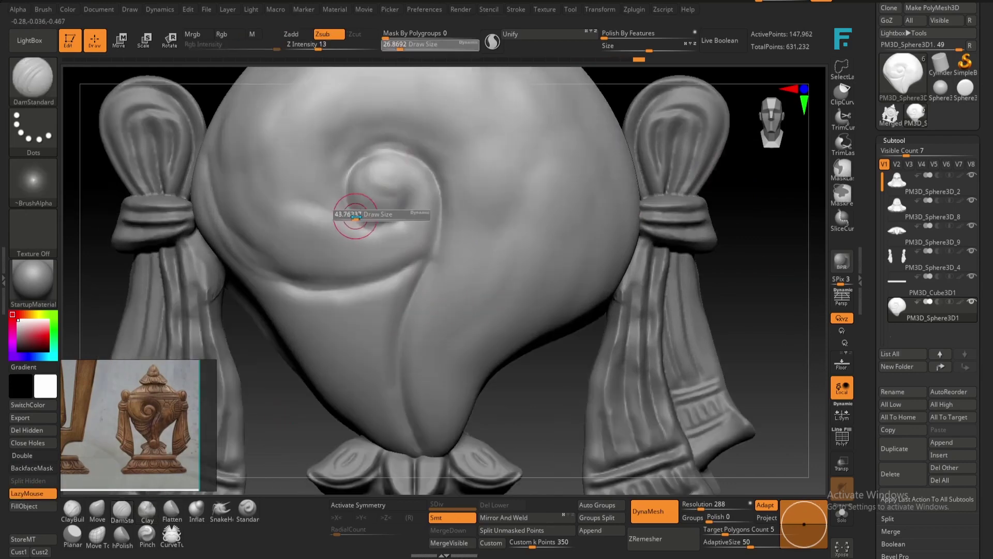
pyautogui.click(330, 49)
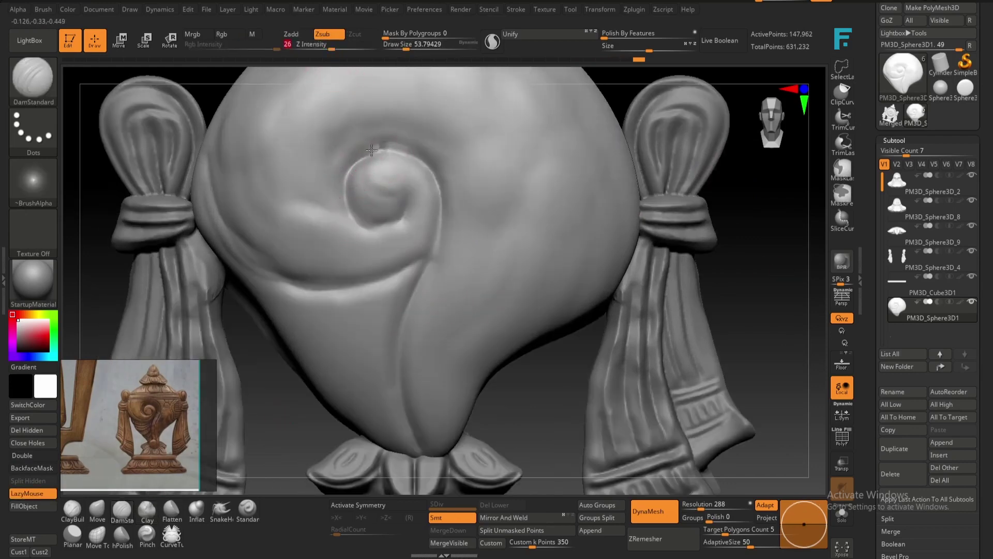
pyautogui.moveTo(372, 150)
pyautogui.mouseDown()
pyautogui.moveTo(361, 217)
pyautogui.moveTo(377, 149)
pyautogui.moveTo(440, 178)
pyautogui.moveTo(446, 217)
pyautogui.moveTo(428, 264)
pyautogui.moveTo(417, 443)
pyautogui.mouseUp()
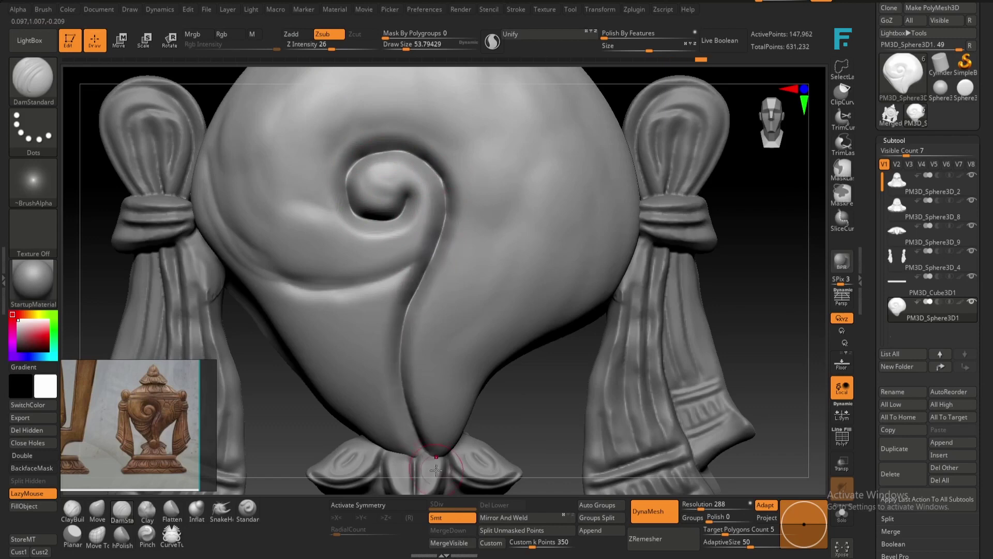
# Cut a crease under the shell's upper lobe.
pyautogui.moveTo(436, 470); pyautogui.dragTo(372, 226, button='right')
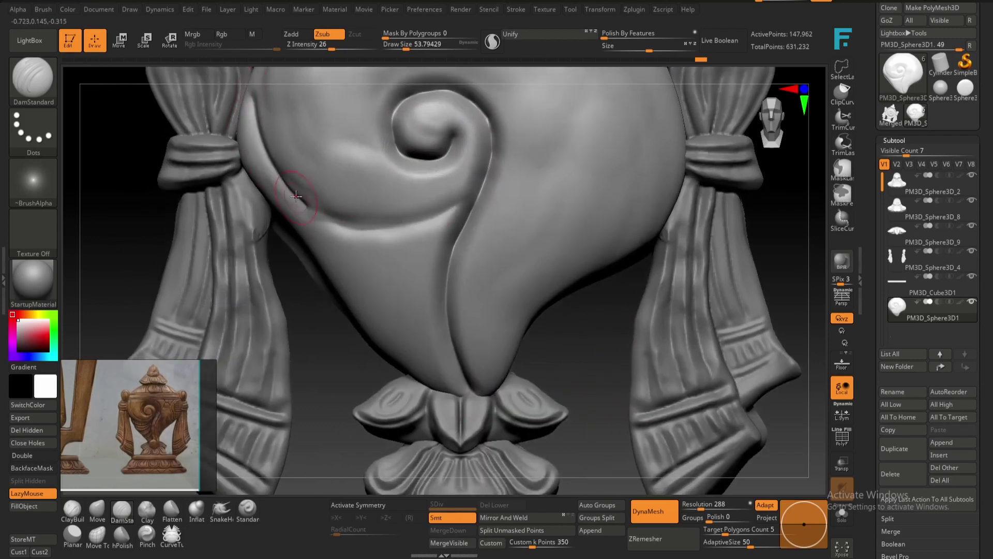
pyautogui.moveTo(296, 196)
pyautogui.mouseDown()
pyautogui.moveTo(398, 230)
pyautogui.moveTo(460, 196)
pyautogui.mouseUp()
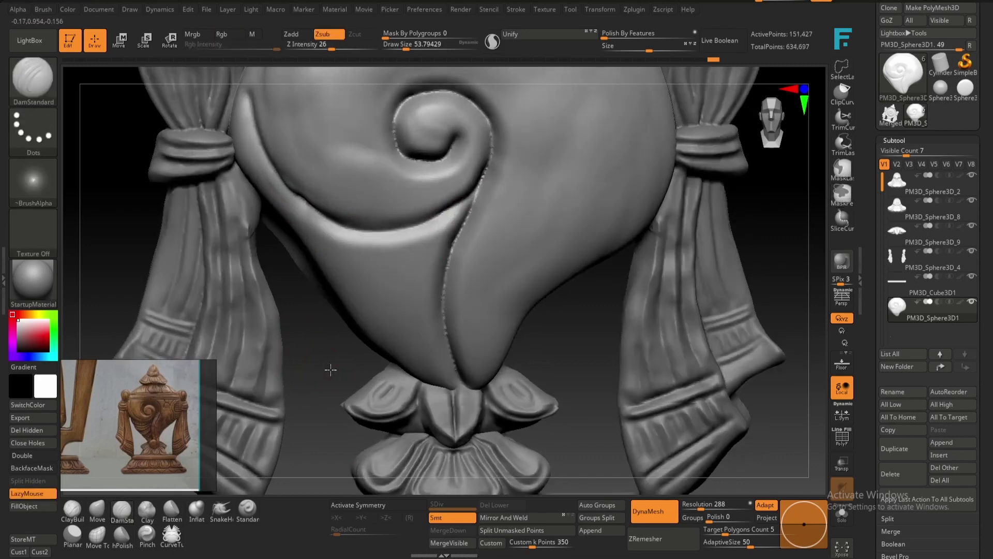
pyautogui.moveTo(361, 279)
pyautogui.mouseDown(button='right')
pyautogui.moveTo(320, 266)
pyautogui.moveTo(370, 424)
pyautogui.mouseUp(button='right')
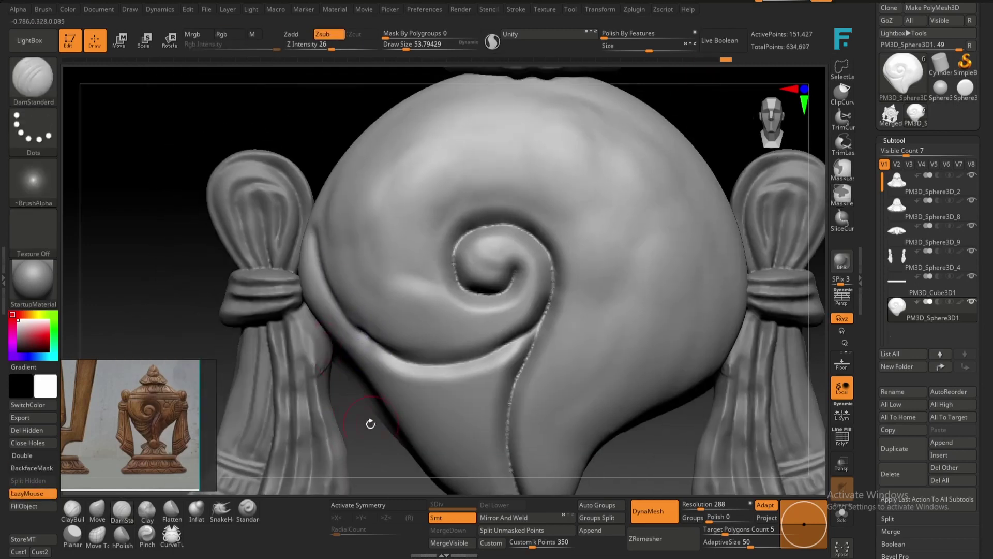
pyautogui.press('b')
pyautogui.press('m')
pyautogui.press('v')
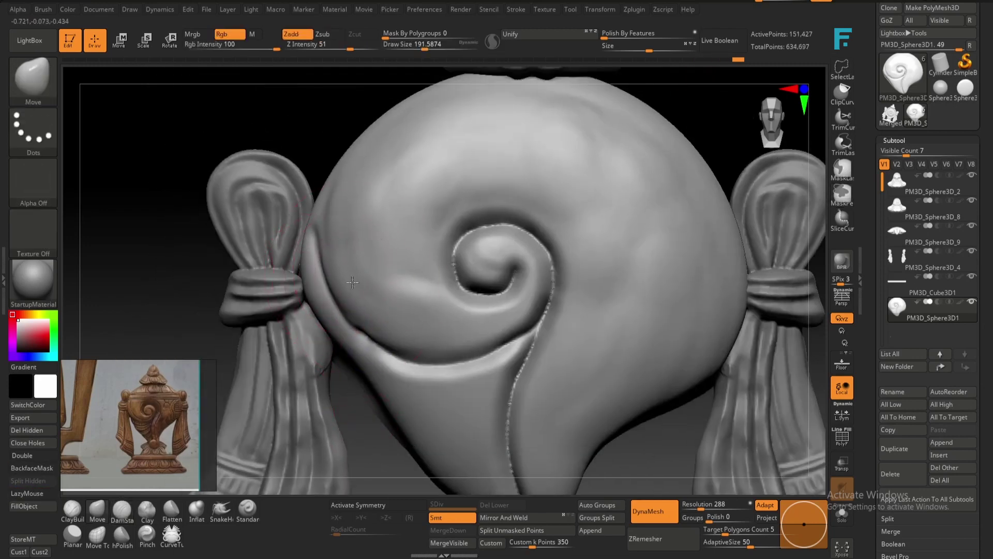
# Push the shell's left lip outward with an enlarged Move brush for a fuller body.
pyautogui.moveTo(133, 222); pyautogui.dragTo(526, 205)
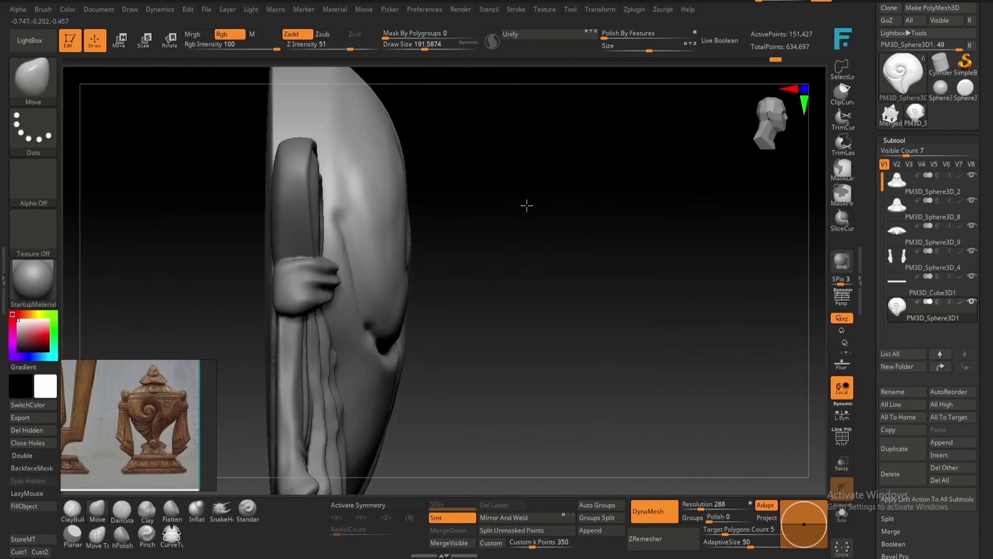
pyautogui.moveTo(355, 255); pyautogui.dragTo(290, 244, button='right')
pyautogui.click(172, 510)
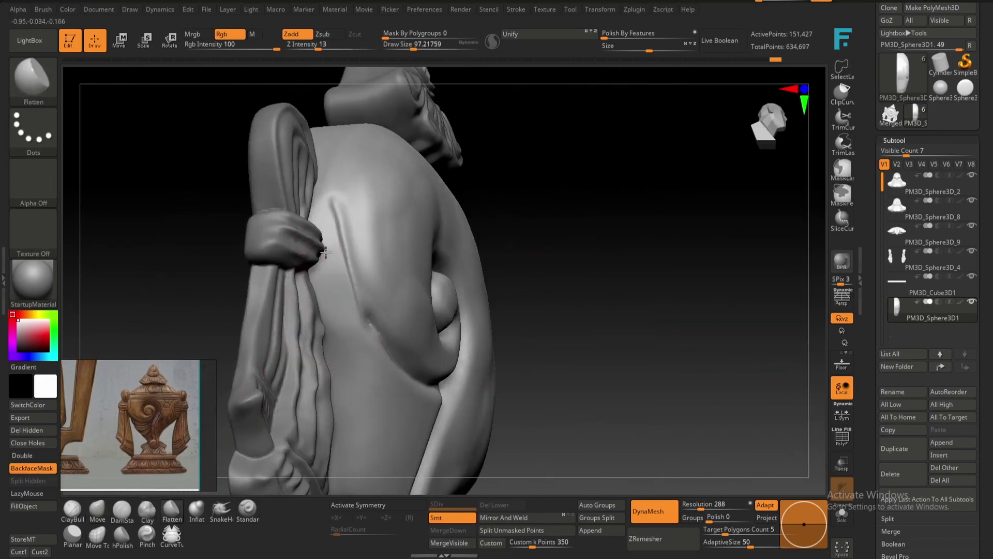
pyautogui.moveTo(336, 361)
pyautogui.mouseDown(button='right')
pyautogui.moveTo(321, 262)
pyautogui.moveTo(171, 240)
pyautogui.moveTo(196, 327)
pyautogui.moveTo(332, 255)
pyautogui.mouseUp(button='right')
pyautogui.press(']')
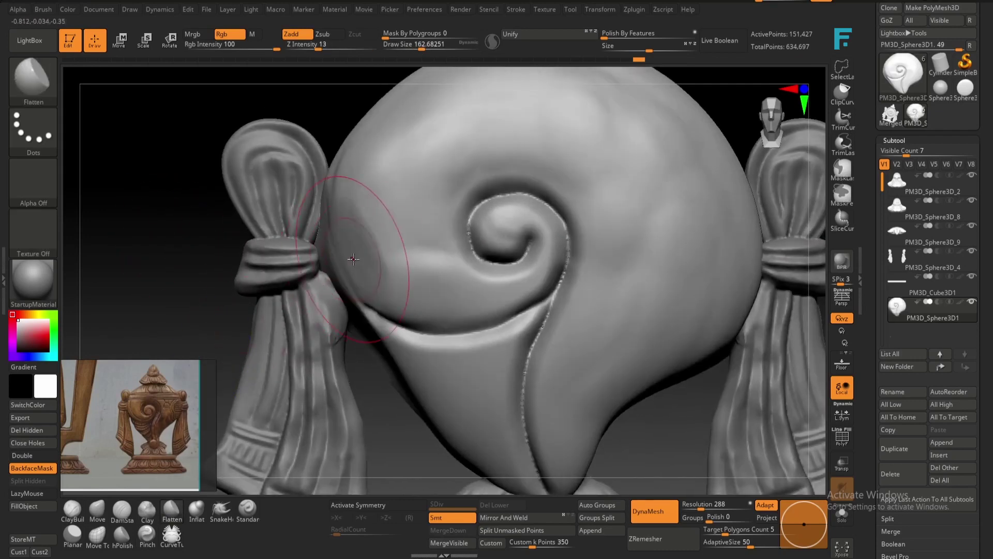
pyautogui.press('b')
pyautogui.press('m')
pyautogui.press('v')
pyautogui.moveTo(360, 255); pyautogui.dragTo(366, 296)
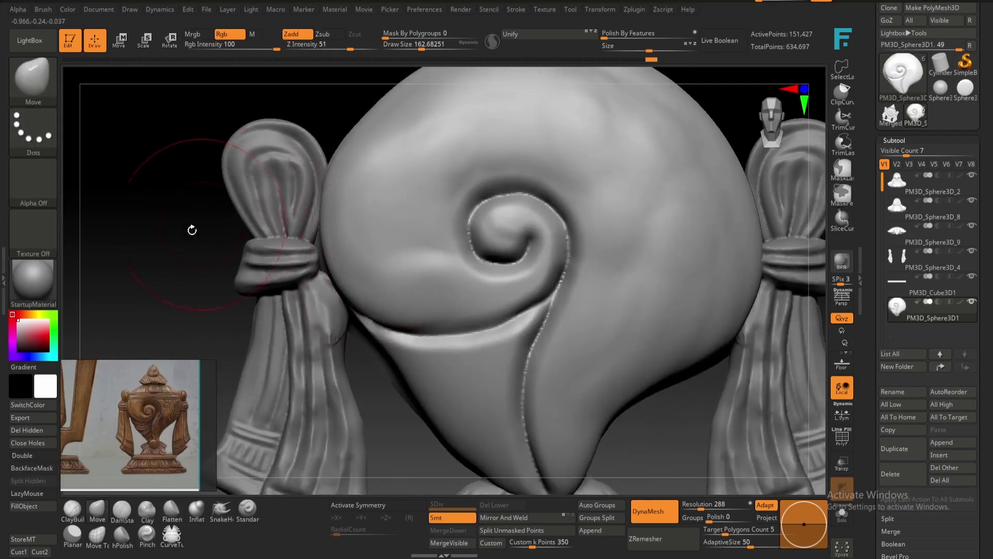
pyautogui.keyDown('alt'); pyautogui.moveTo(193, 229); pyautogui.dragTo(406, 221, button='right'); pyautogui.keyUp('alt')
pyautogui.press(']')
# Frame the whole ornament and reduce the brush size to about 97.
pyautogui.rightClick(652, 154)
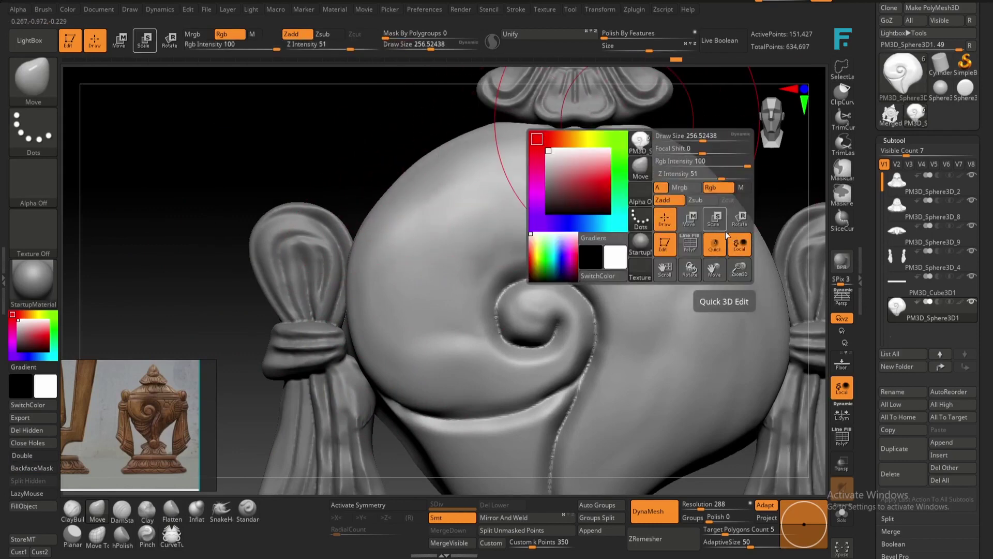
pyautogui.press('f')
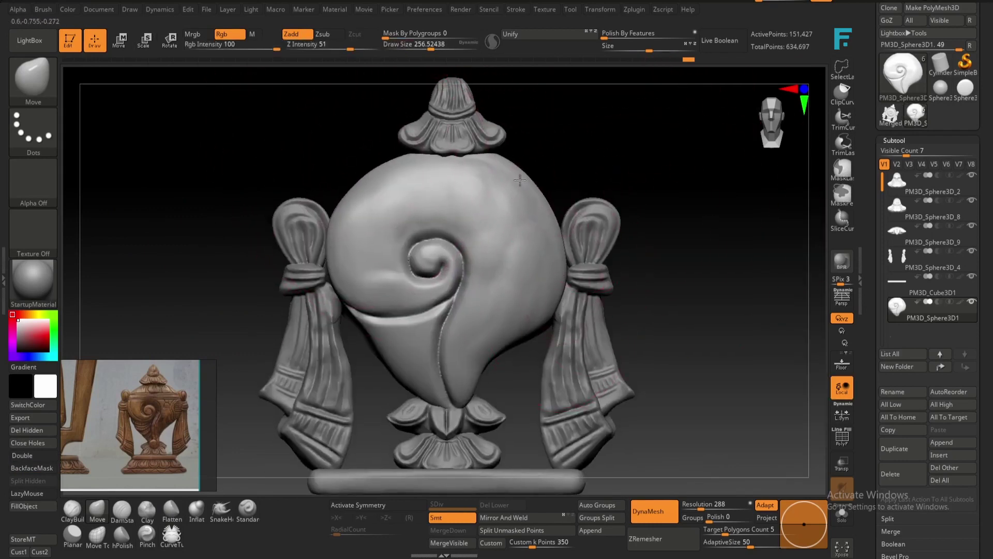
pyautogui.press('s')
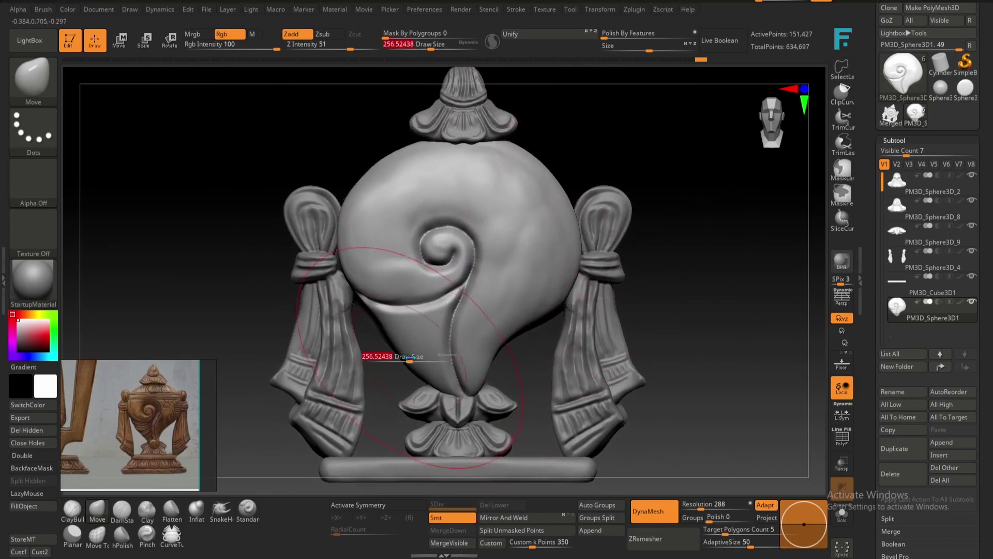
pyautogui.moveTo(409, 361); pyautogui.dragTo(397, 361)
pyautogui.keyDown('alt'); pyautogui.moveTo(732, 290); pyautogui.dragTo(714, 104); pyautogui.keyUp('alt')
pyautogui.press('w')
pyautogui.keyDown('alt'); pyautogui.click(644, 218); pyautogui.keyUp('alt')
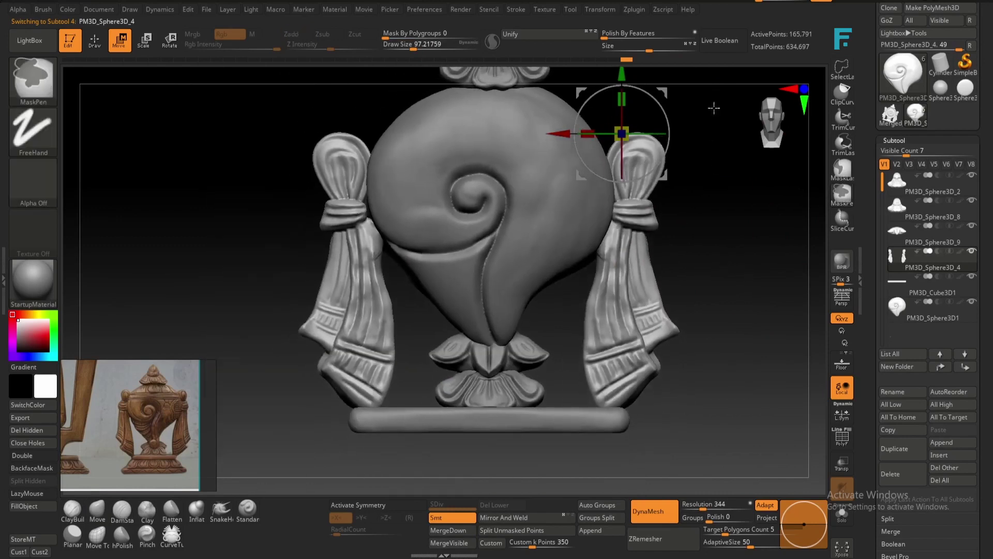
# Scale the shell subtool slightly narrower from side to side with the Transpose gizmo.
pyautogui.keyDown('alt'); pyautogui.click(495, 213); pyautogui.keyUp('alt')
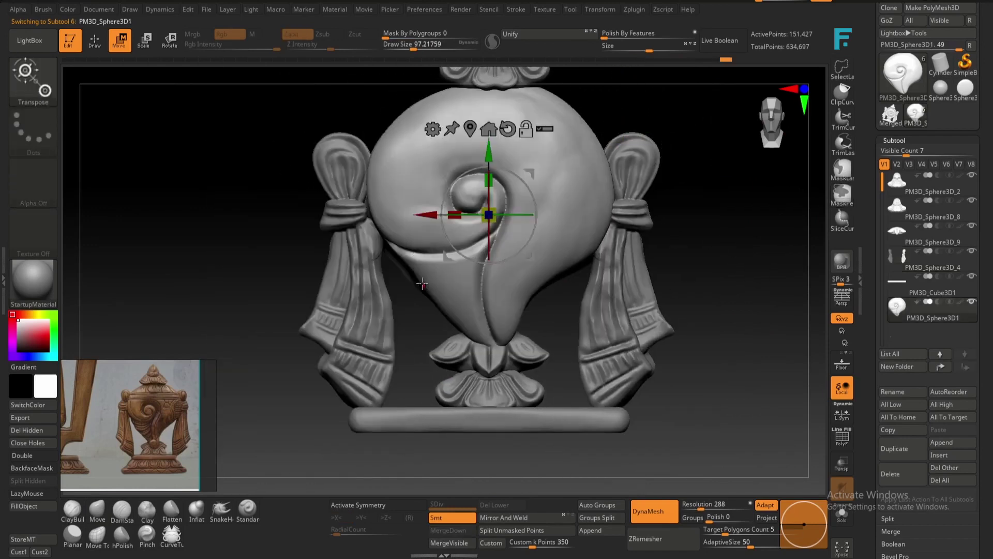
pyautogui.moveTo(455, 215); pyautogui.dragTo(473, 217)
pyautogui.keyDown('ctrl'); pyautogui.moveTo(735, 207); pyautogui.dragTo(765, 287); pyautogui.keyUp('ctrl')
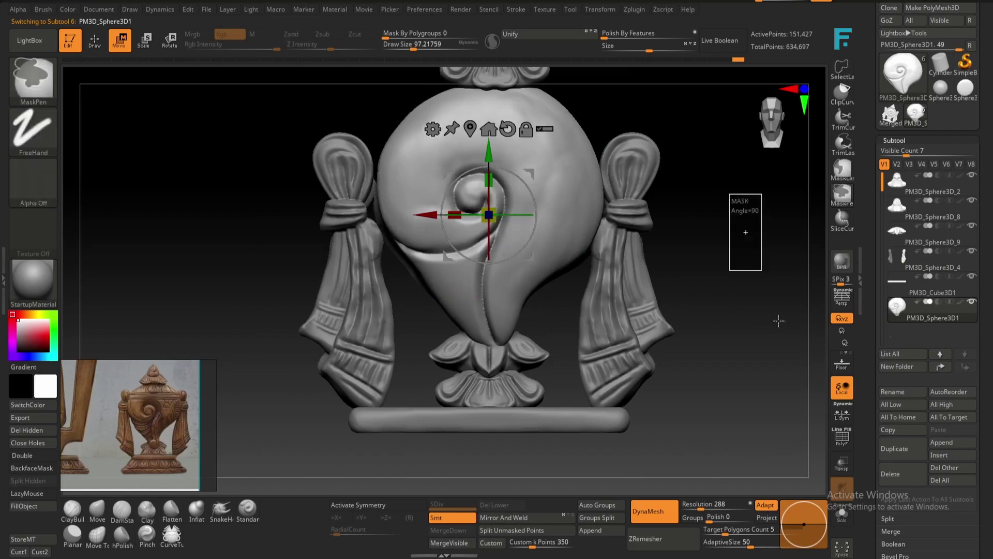
pyautogui.moveTo(479, 296); pyautogui.dragTo(356, 316)
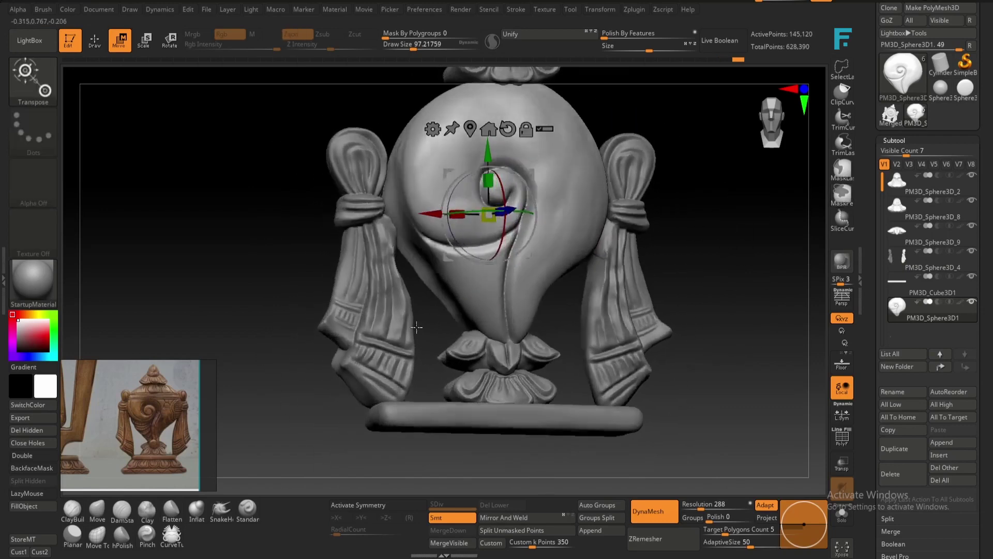
# Split the tassel subtool into separate parts and delete the split-off tassel.
pyautogui.keyDown('alt'); pyautogui.click(356, 316); pyautogui.keyUp('alt')
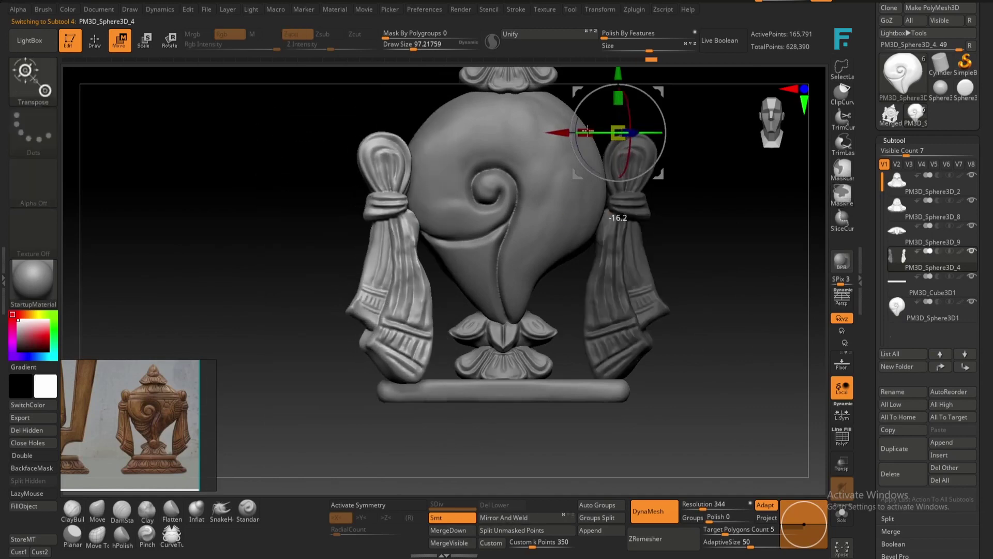
pyautogui.click(525, 530)
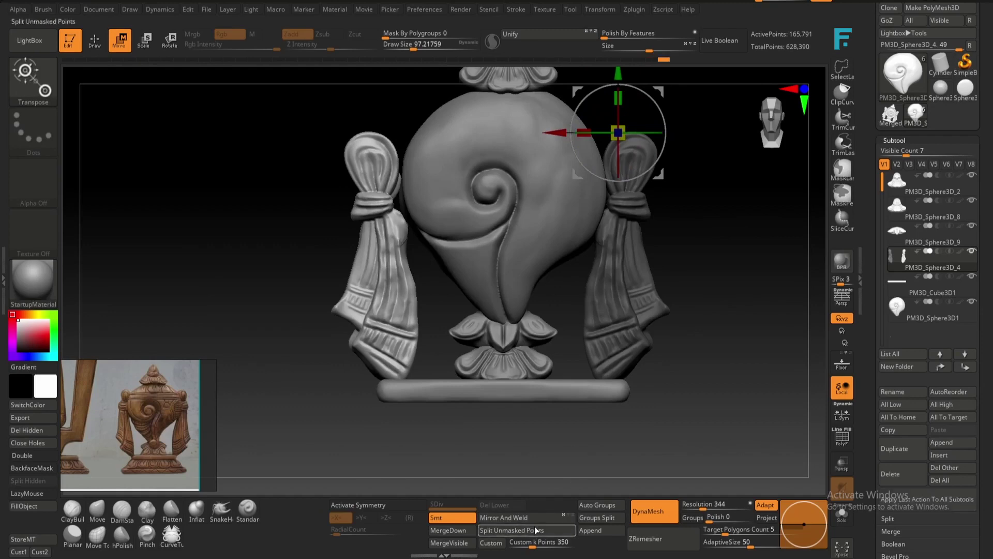
pyautogui.click(891, 474)
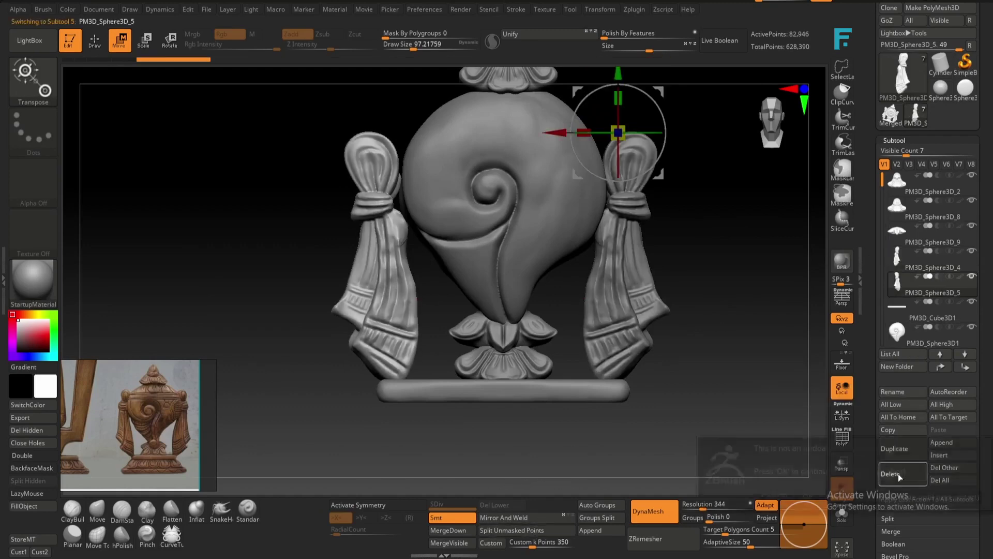
pyautogui.click(807, 497)
# Lasso-mask the lower shell, nudge the unmasked part with Transpose, and clear the mask.
pyautogui.moveTo(606, 331); pyautogui.dragTo(673, 388)
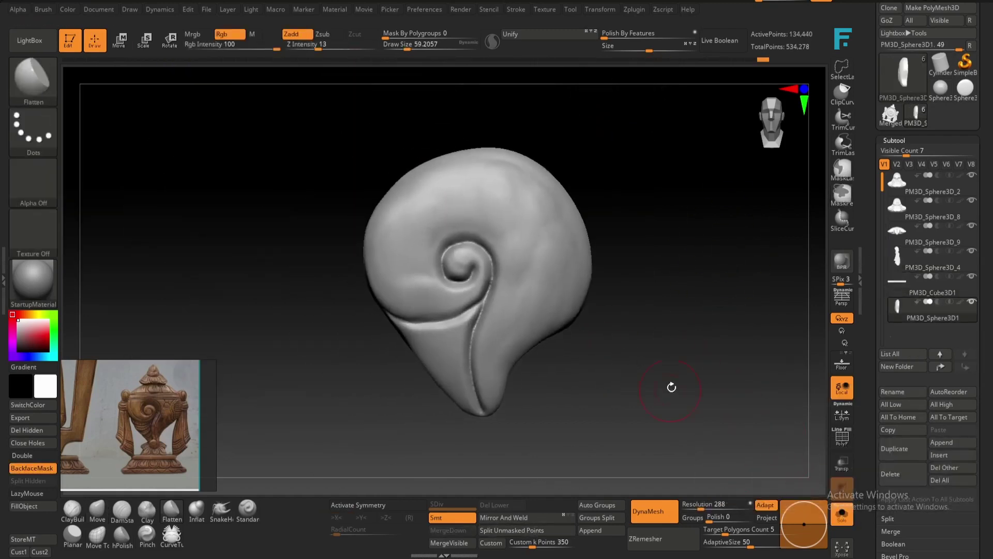
pyautogui.press('b')
pyautogui.press('m')
pyautogui.press('l')
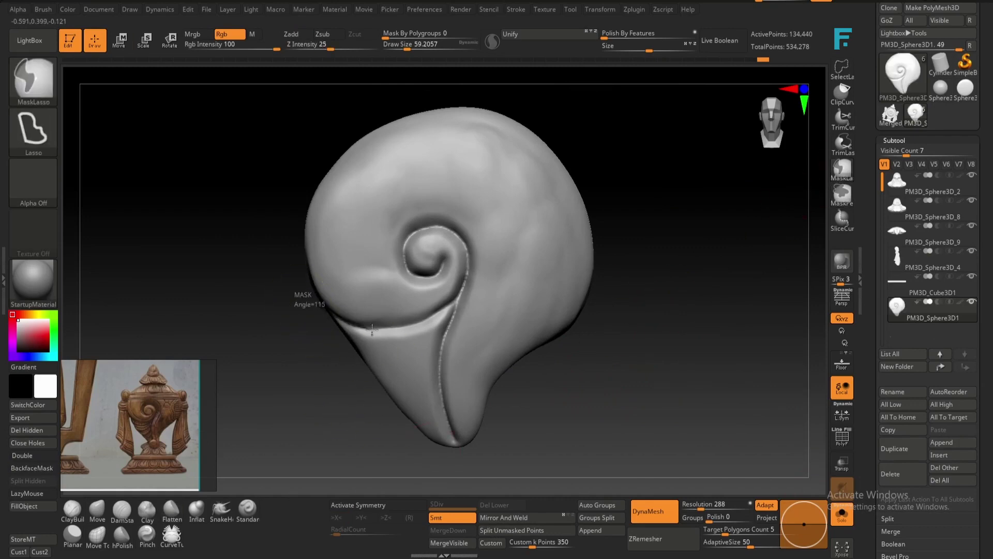
pyautogui.keyDown('ctrl'); pyautogui.moveTo(372, 329); pyautogui.dragTo(331, 326); pyautogui.keyUp('ctrl')
pyautogui.moveTo(687, 344)
pyautogui.mouseDown()
pyautogui.moveTo(436, 260)
pyautogui.moveTo(409, 171)
pyautogui.mouseUp()
pyautogui.press('w')
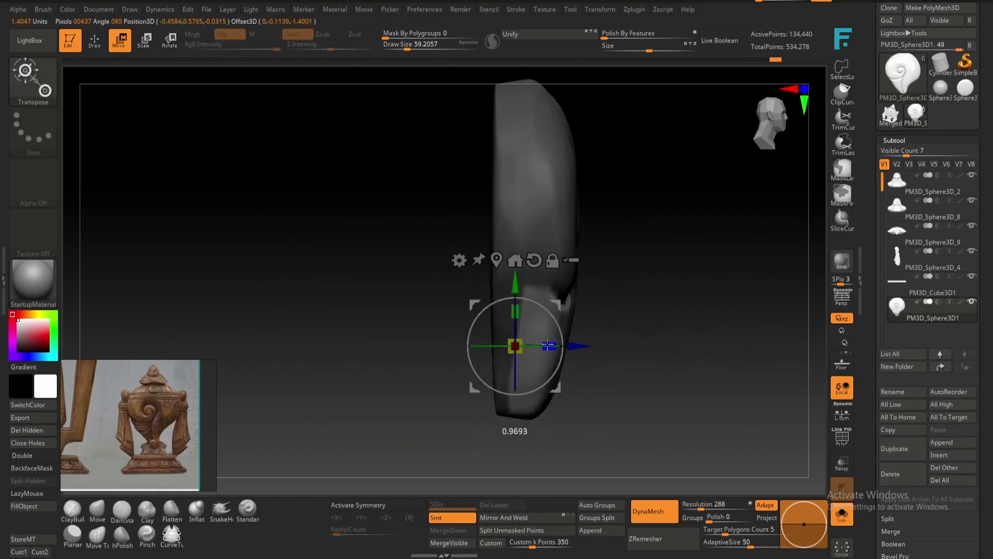
pyautogui.moveTo(547, 345); pyautogui.dragTo(550, 345)
pyautogui.press('q')
pyautogui.keyDown('ctrl'); pyautogui.click(703, 381); pyautogui.keyUp('ctrl')
# At brush size about 44, carve a deep DamStandard groove around the spiral into its centre.
pyautogui.moveTo(703, 381); pyautogui.dragTo(672, 402)
pyautogui.press('s')
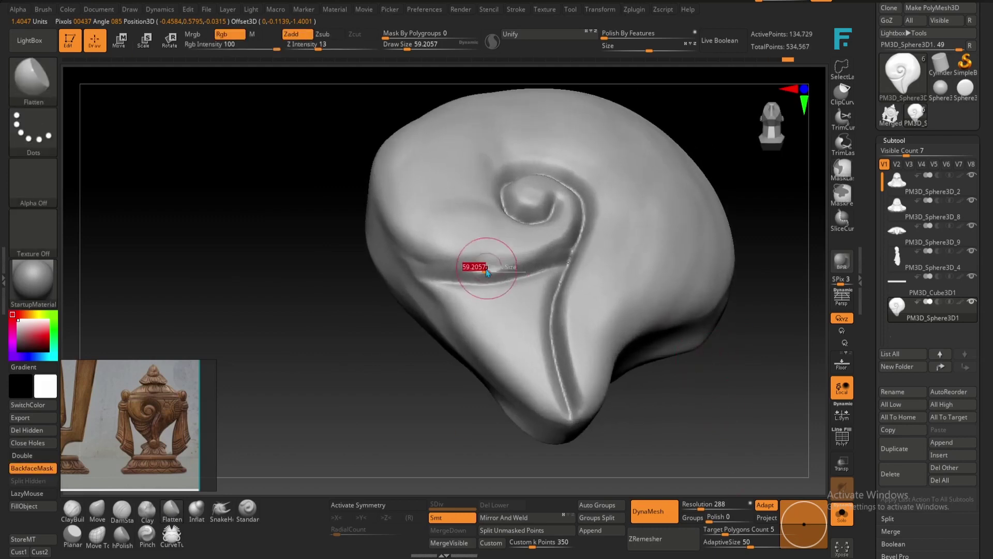
pyautogui.moveTo(486, 269); pyautogui.dragTo(478, 269)
pyautogui.moveTo(419, 293)
pyautogui.mouseDown()
pyautogui.moveTo(507, 406)
pyautogui.moveTo(741, 382)
pyautogui.moveTo(215, 437)
pyautogui.moveTo(248, 390)
pyautogui.mouseUp()
pyautogui.press('s')
pyautogui.press('b')
pyautogui.press('d')
pyautogui.press('s')
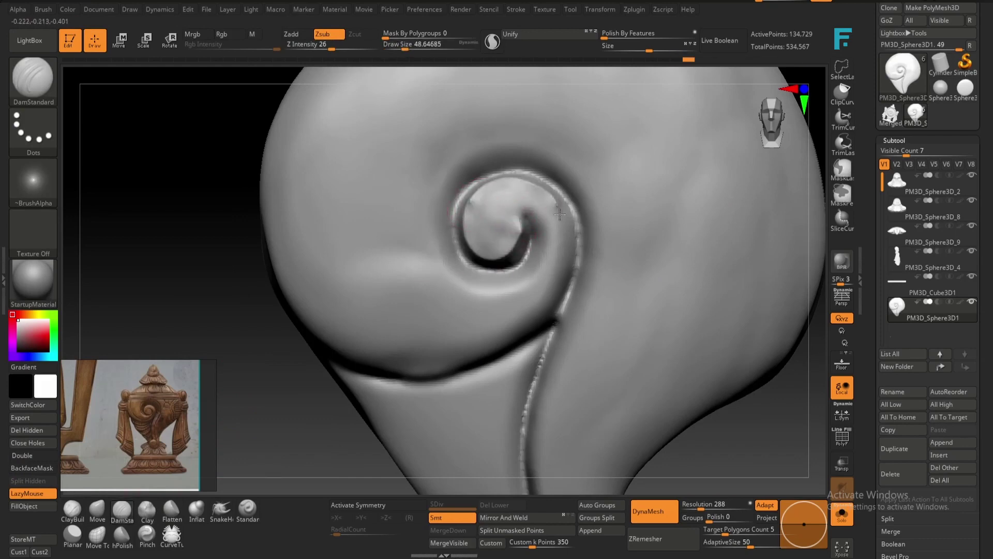
pyautogui.moveTo(585, 220); pyautogui.dragTo(466, 273)
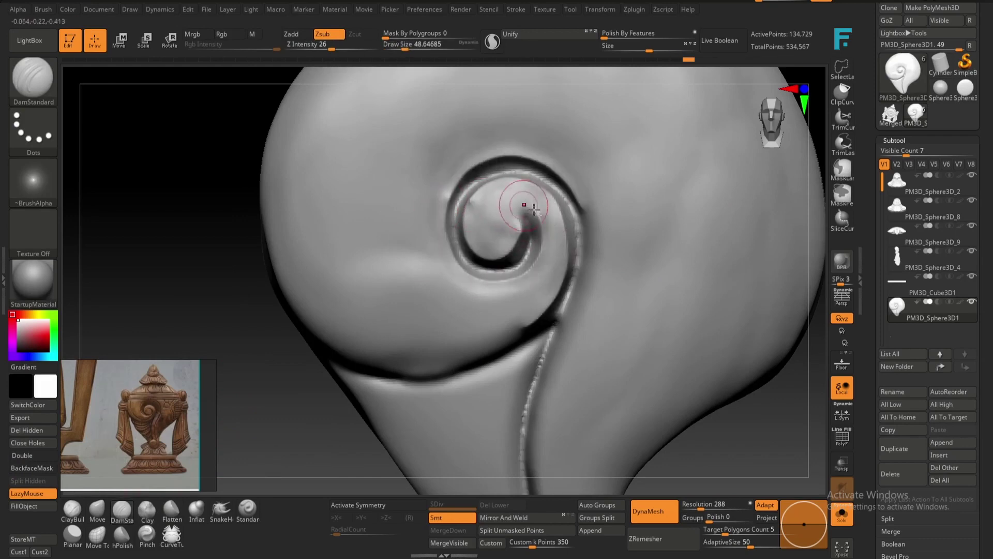
pyautogui.moveTo(533, 207); pyautogui.dragTo(504, 117, button='right')
pyautogui.keyDown('alt'); pyautogui.moveTo(469, 163); pyautogui.dragTo(490, 261, button='right'); pyautogui.keyUp('alt')
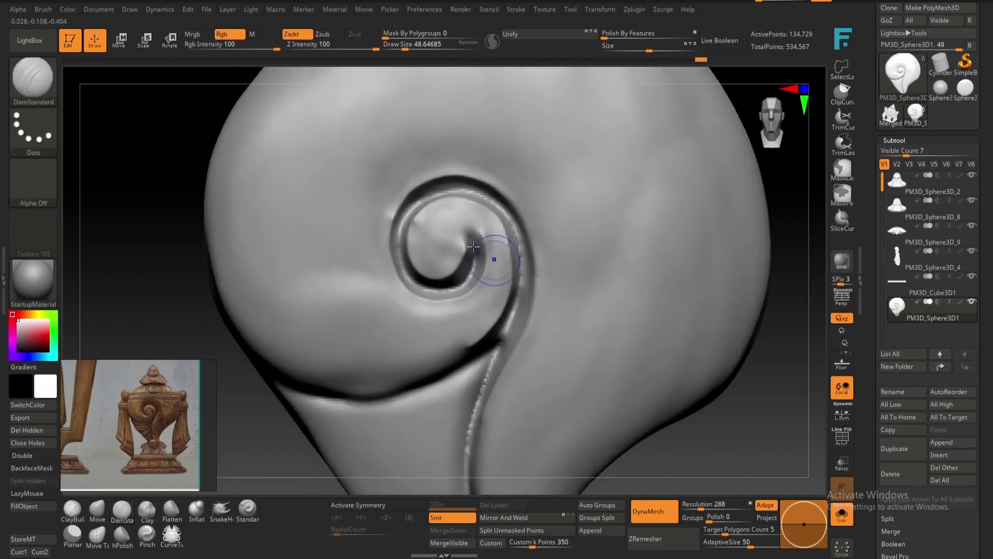
pyautogui.moveTo(512, 217); pyautogui.dragTo(439, 233)
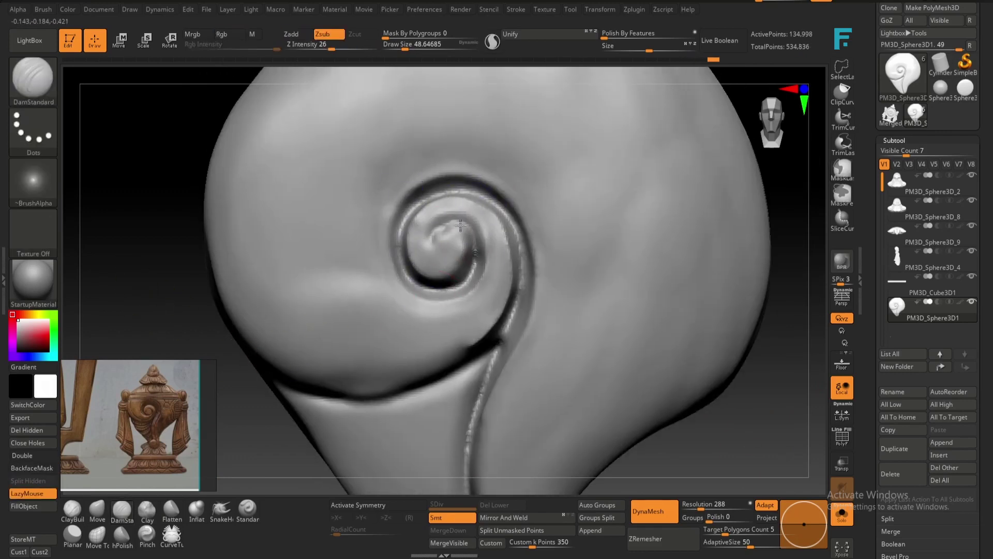
pyautogui.press('f')
# Flatten the shell's broad surfaces with the Flatten brush at size about 83.
pyautogui.moveTo(676, 311)
pyautogui.mouseDown()
pyautogui.moveTo(681, 356)
pyautogui.moveTo(694, 326)
pyautogui.moveTo(247, 465)
pyautogui.mouseUp()
pyautogui.click(173, 509)
pyautogui.press('s')
pyautogui.moveTo(301, 340); pyautogui.dragTo(331, 340)
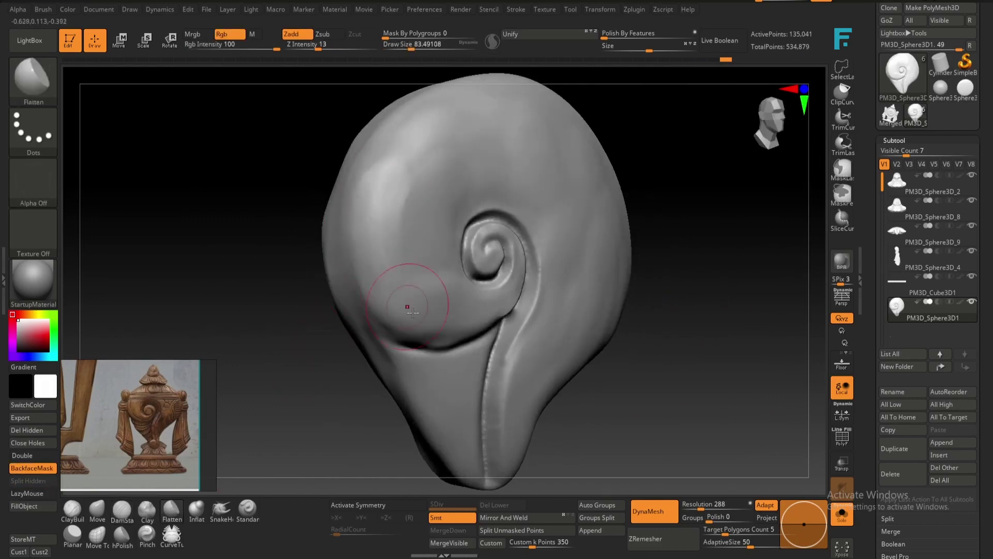
pyautogui.keyDown('alt'); pyautogui.moveTo(714, 362); pyautogui.dragTo(724, 285, button='right'); pyautogui.keyUp('alt')
pyautogui.moveTo(421, 376); pyautogui.dragTo(506, 177, button='right')
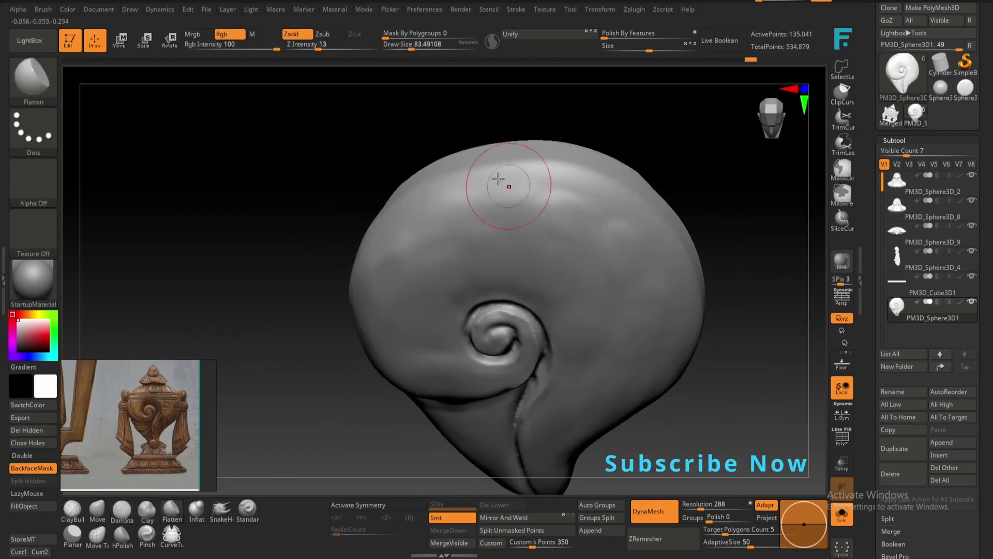
pyautogui.moveTo(587, 194)
pyautogui.mouseDown(button='right')
pyautogui.moveTo(731, 284)
pyautogui.moveTo(652, 281)
pyautogui.moveTo(610, 321)
pyautogui.mouseUp(button='right')
pyautogui.moveTo(596, 244); pyautogui.dragTo(739, 240, button='right')
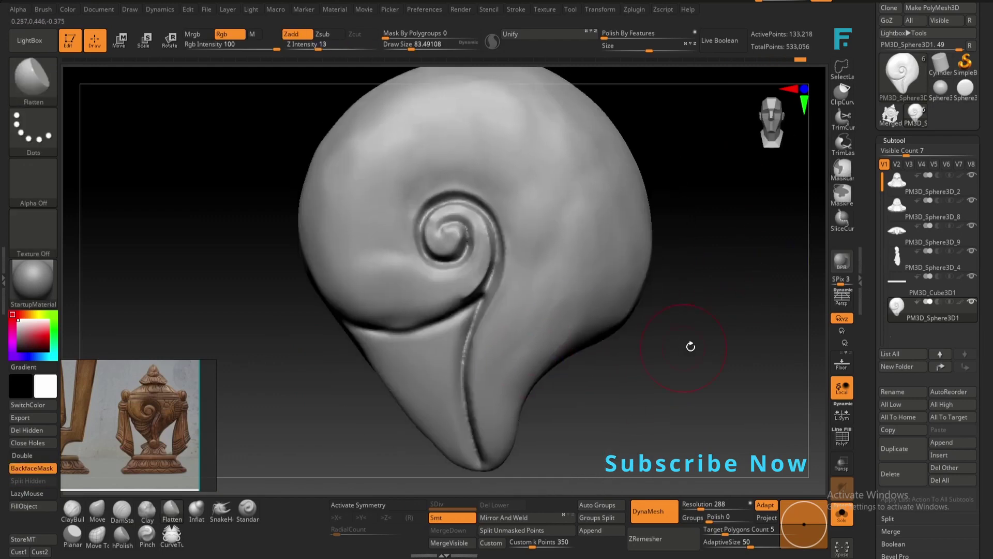
pyautogui.moveTo(692, 373)
pyautogui.keyDown('alt'); pyautogui.mouseDown(button='right')
pyautogui.moveTo(581, 372)
pyautogui.moveTo(574, 334)
pyautogui.mouseUp(button='right'); pyautogui.keyUp('alt')
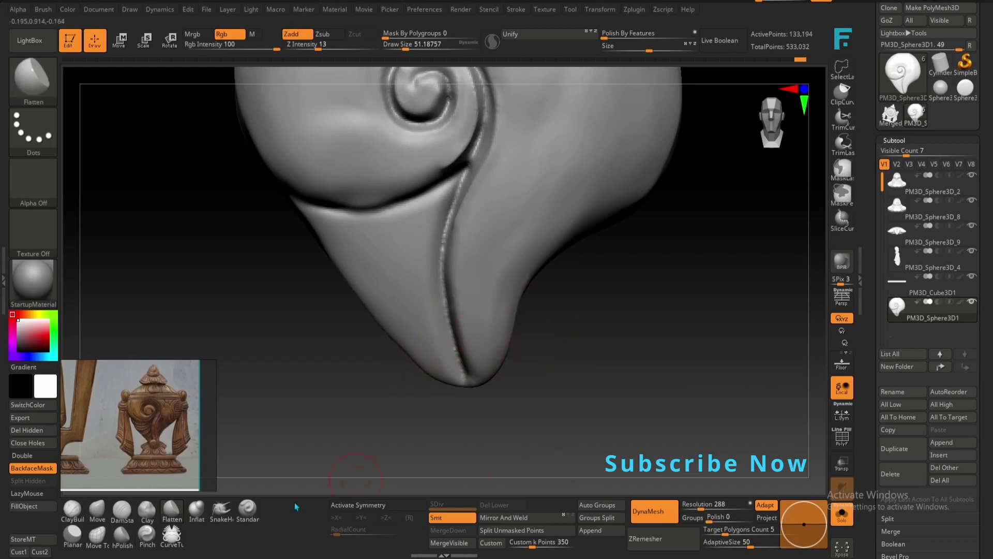
# Pull the shell's tip downward and reshape the groove beside it with the Move brush.
pyautogui.press('b')
pyautogui.press('m')
pyautogui.press('v')
pyautogui.moveTo(479, 380); pyautogui.dragTo(484, 406)
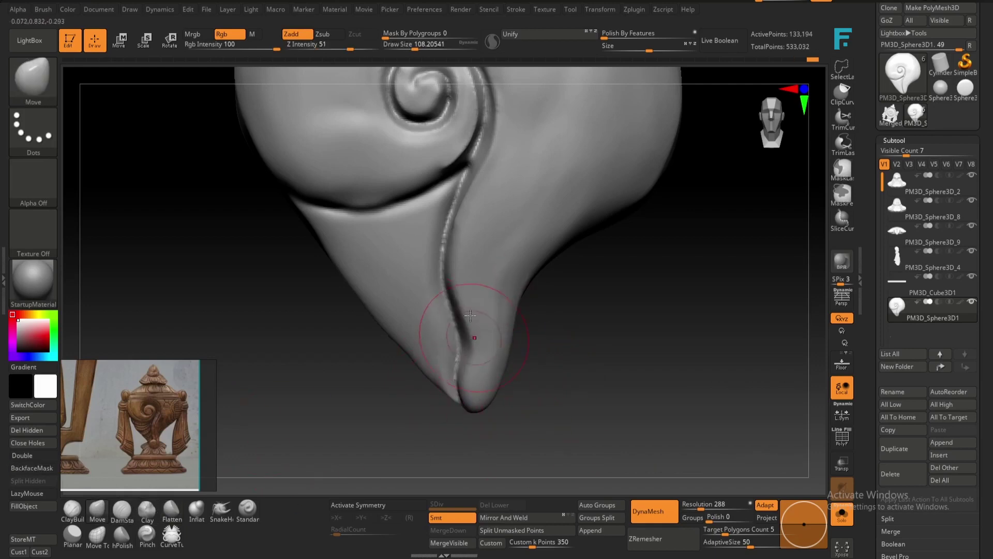
pyautogui.moveTo(470, 316); pyautogui.dragTo(498, 363)
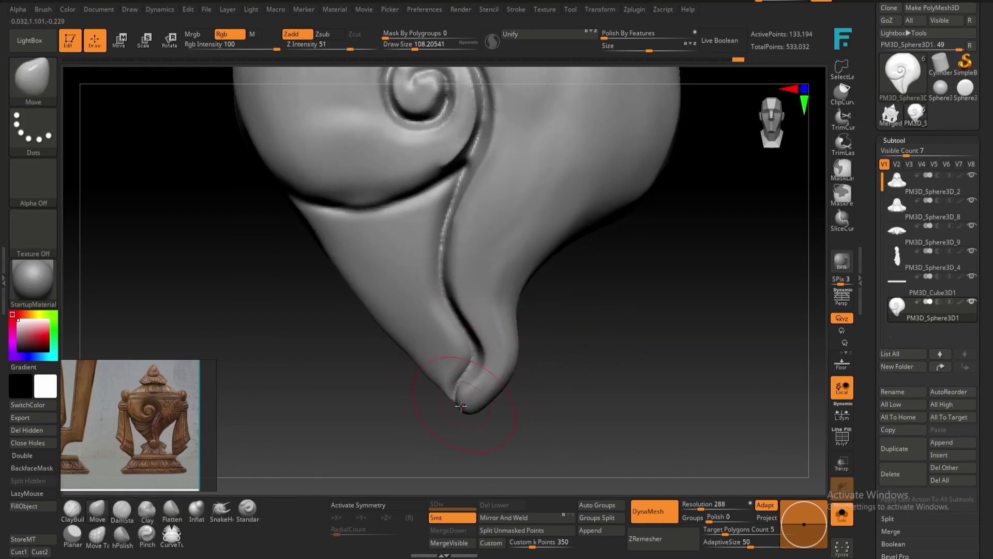
# Build up a rounded clay ball at the shell tip and soften it.
pyautogui.click(147, 511)
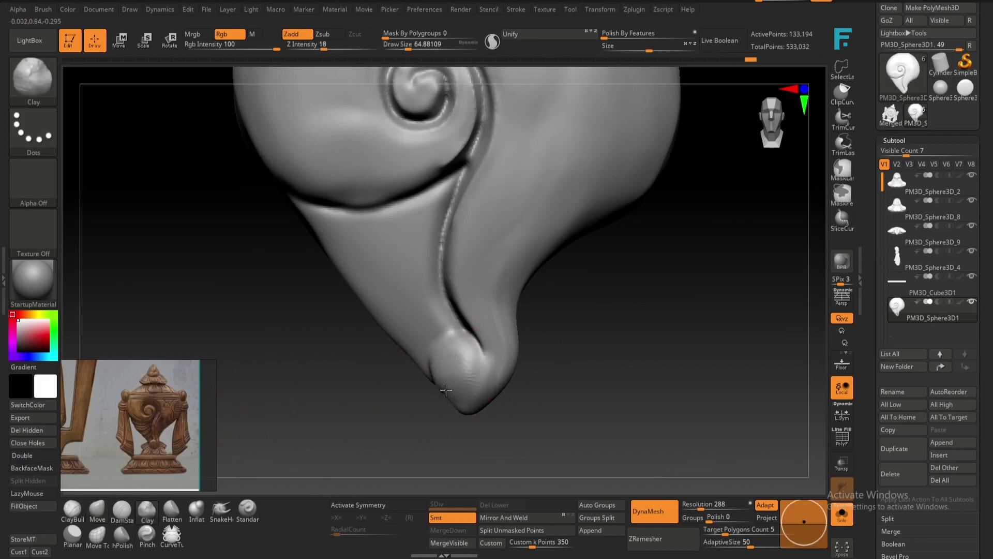
pyautogui.moveTo(453, 396); pyautogui.dragTo(463, 370)
pyautogui.keyDown('alt'); pyautogui.moveTo(638, 347); pyautogui.dragTo(649, 325); pyautogui.keyUp('alt')
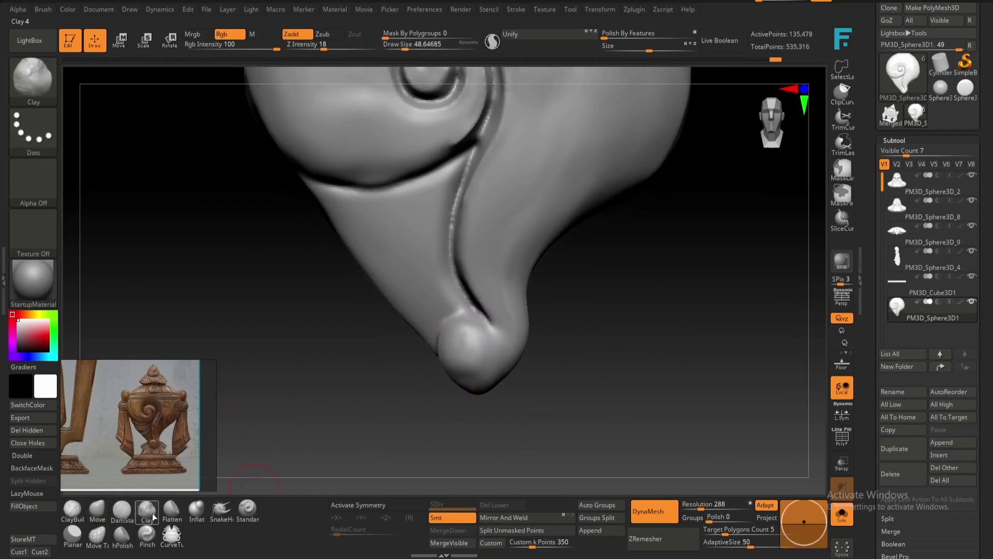
pyautogui.click(121, 510)
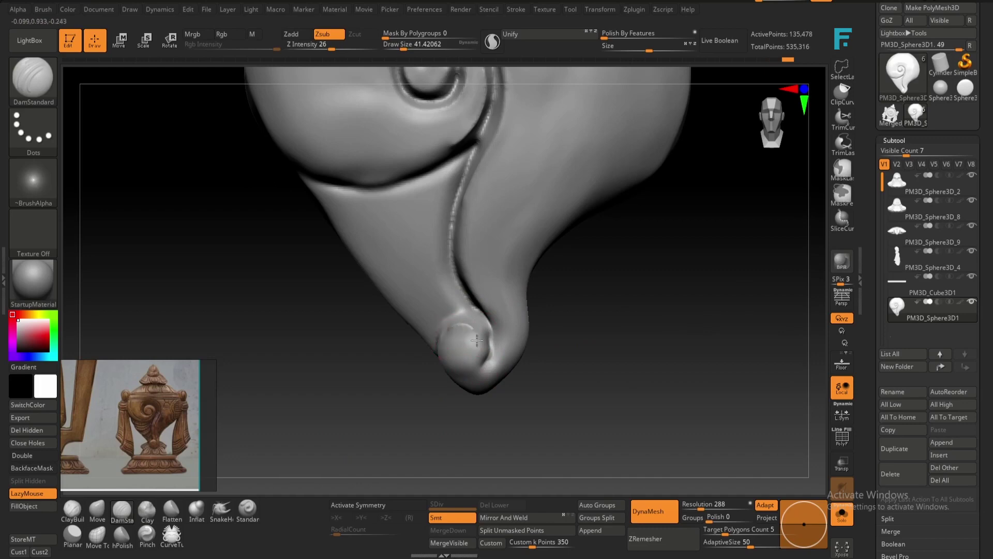
pyautogui.keyDown('shift'); pyautogui.moveTo(476, 340); pyautogui.dragTo(467, 315); pyautogui.keyUp('shift')
pyautogui.moveTo(582, 317)
pyautogui.keyDown('shift'); pyautogui.mouseDown()
pyautogui.moveTo(579, 361)
pyautogui.moveTo(572, 344)
pyautogui.moveTo(417, 310)
pyautogui.moveTo(454, 325)
pyautogui.mouseUp(); pyautogui.keyUp('shift')
# Reshape the shell tip further with the Move brush.
pyautogui.press('b')
pyautogui.press('m')
pyautogui.press('v')
pyautogui.keyDown('shift'); pyautogui.moveTo(487, 372); pyautogui.dragTo(495, 385); pyautogui.keyUp('shift')
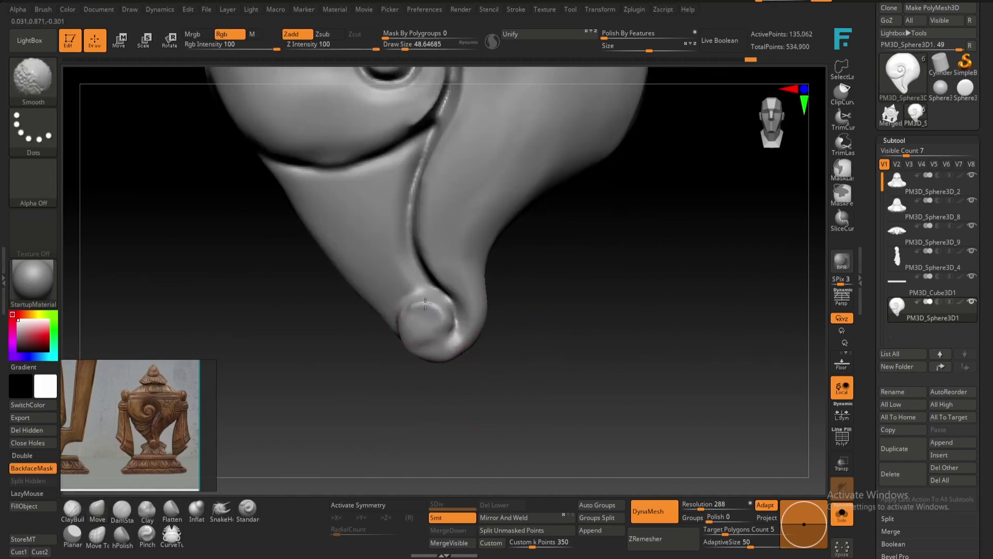
pyautogui.keyDown('shift'); pyautogui.moveTo(609, 352); pyautogui.dragTo(566, 359); pyautogui.keyUp('shift')
# Carve a small spiral curl into the tip ball and a groove down the spiral ridge with DamStandard.
pyautogui.press('b')
pyautogui.press('d')
pyautogui.press('s')
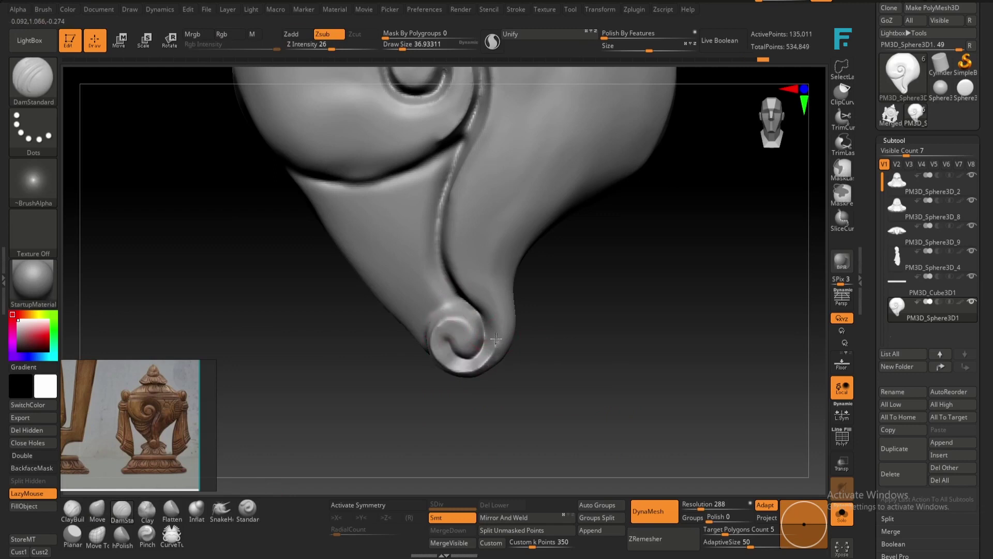
pyautogui.keyDown('alt'); pyautogui.moveTo(472, 152); pyautogui.dragTo(479, 198); pyautogui.keyUp('alt')
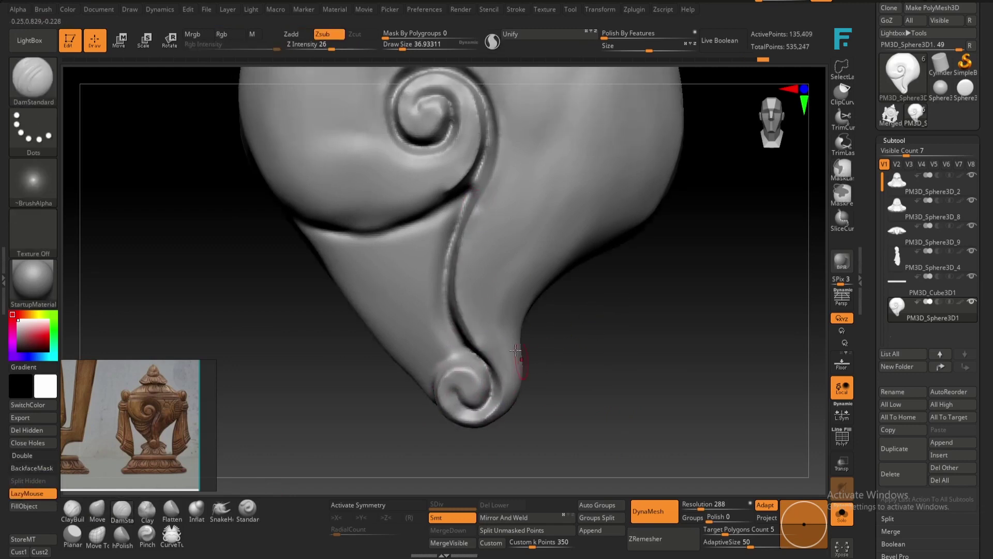
pyautogui.keyDown('alt'); pyautogui.moveTo(527, 362); pyautogui.dragTo(582, 404); pyautogui.keyUp('alt')
pyautogui.moveTo(485, 150); pyautogui.dragTo(483, 203)
pyautogui.moveTo(438, 338); pyautogui.dragTo(446, 388)
pyautogui.moveTo(561, 393)
pyautogui.mouseDown()
pyautogui.moveTo(677, 224)
pyautogui.moveTo(667, 228)
pyautogui.mouseUp()
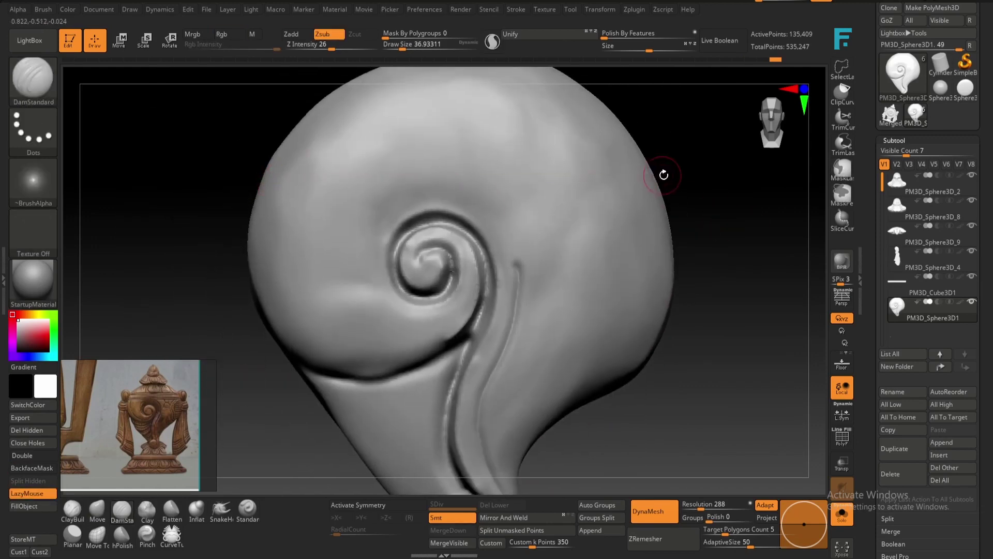
# Carve a straight horizontal groove across the upper shell and smooth its edges.
pyautogui.press('shift')
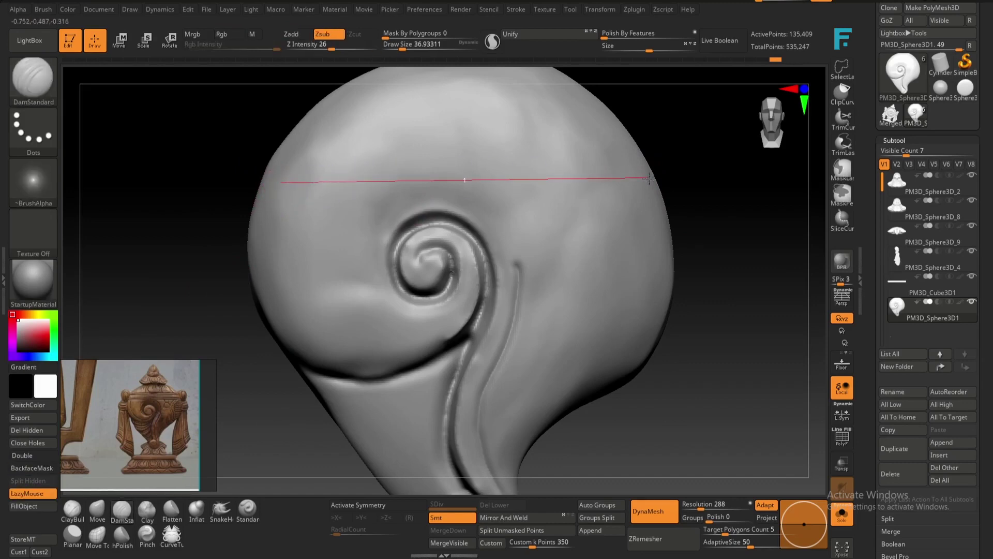
pyautogui.moveTo(649, 179); pyautogui.dragTo(649, 178)
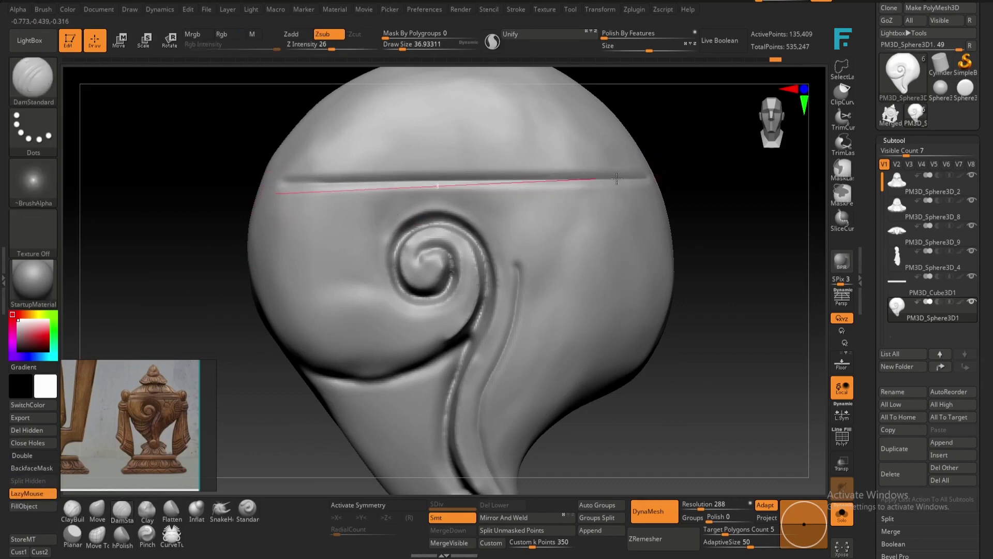
pyautogui.moveTo(656, 187); pyautogui.dragTo(656, 188)
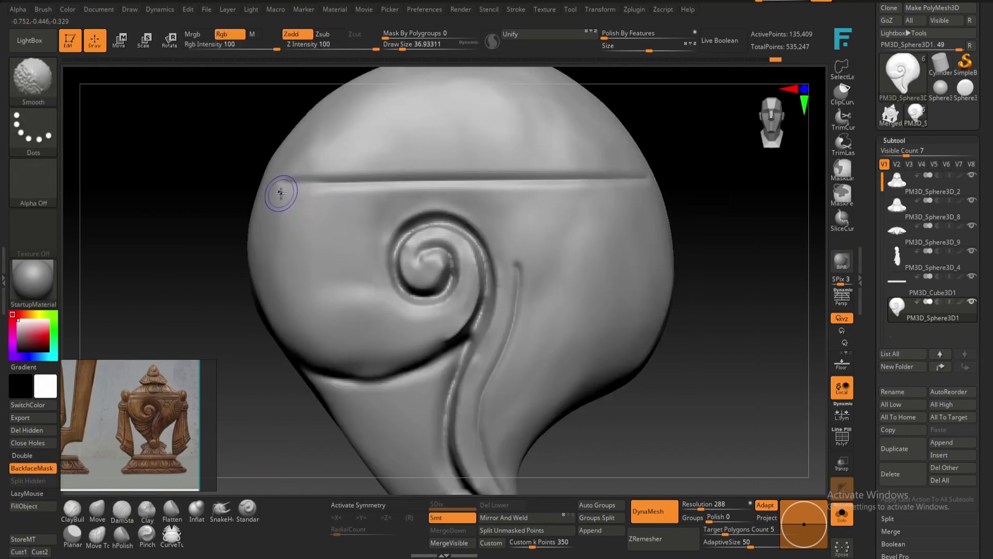
pyautogui.moveTo(280, 191); pyautogui.dragTo(314, 193)
pyautogui.moveTo(651, 187); pyautogui.dragTo(652, 186)
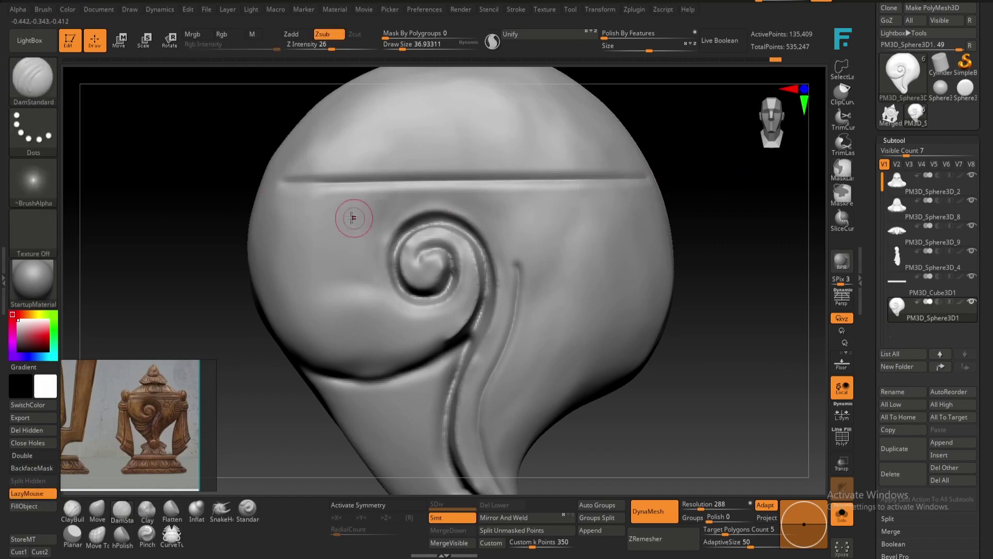
# Add two raised ridges flanking the groove to form a double-lined band.
pyautogui.press('shift')
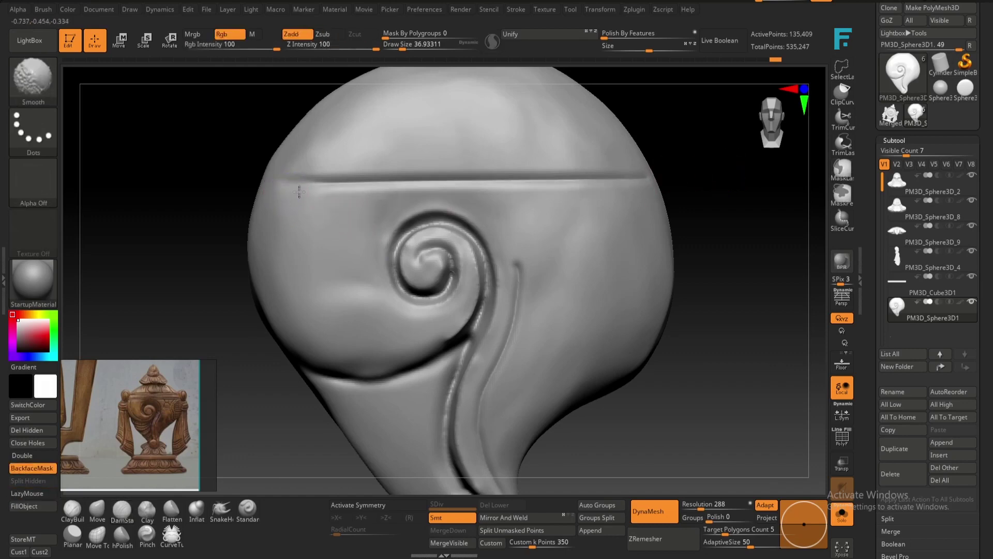
pyautogui.moveTo(285, 190); pyautogui.dragTo(333, 191)
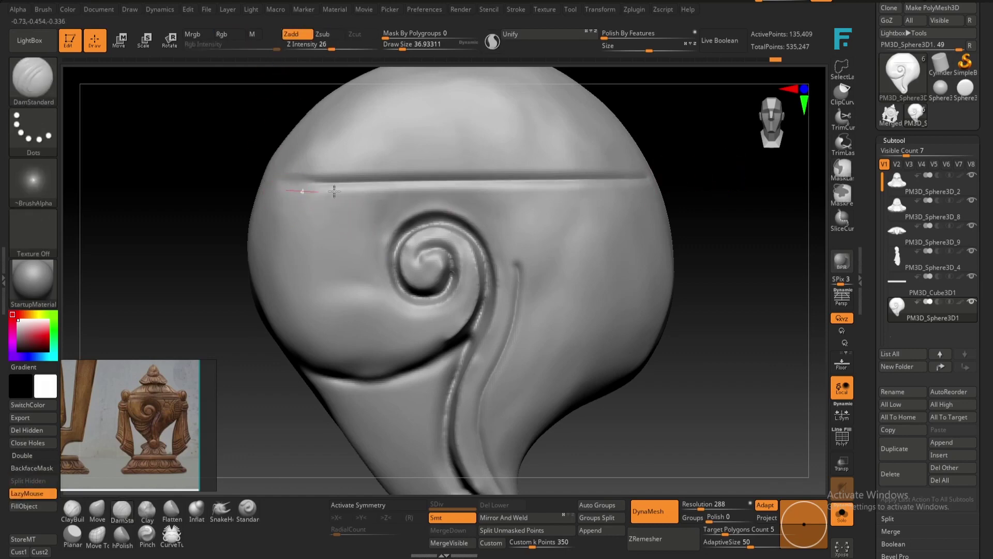
pyautogui.moveTo(651, 187); pyautogui.dragTo(653, 186)
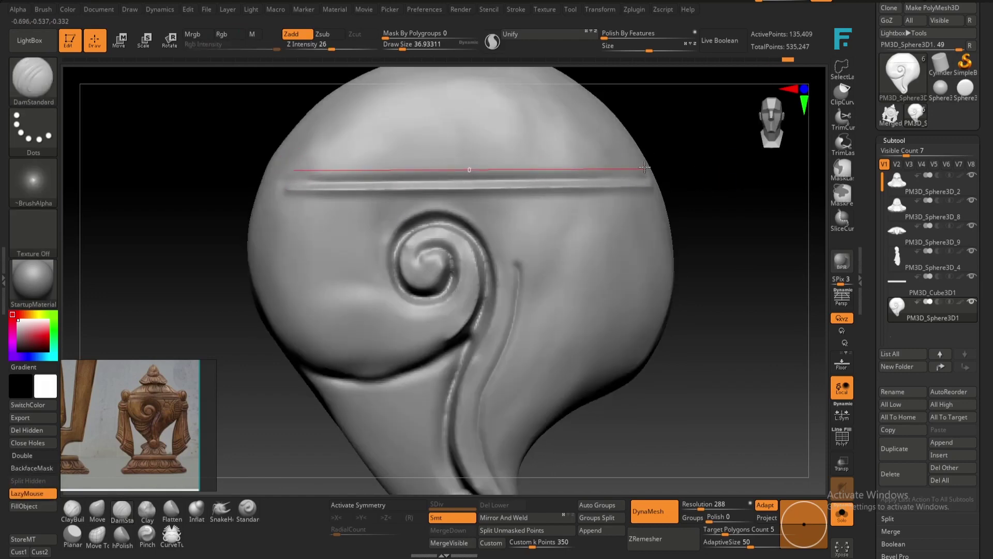
pyautogui.moveTo(644, 166)
pyautogui.mouseDown()
pyautogui.moveTo(645, 249)
pyautogui.moveTo(740, 211)
pyautogui.moveTo(207, 155)
pyautogui.moveTo(740, 299)
pyautogui.mouseUp()
pyautogui.click(842, 512)
pyautogui.keyDown('alt'); pyautogui.click(360, 167); pyautogui.keyUp('alt')
pyautogui.press('w')
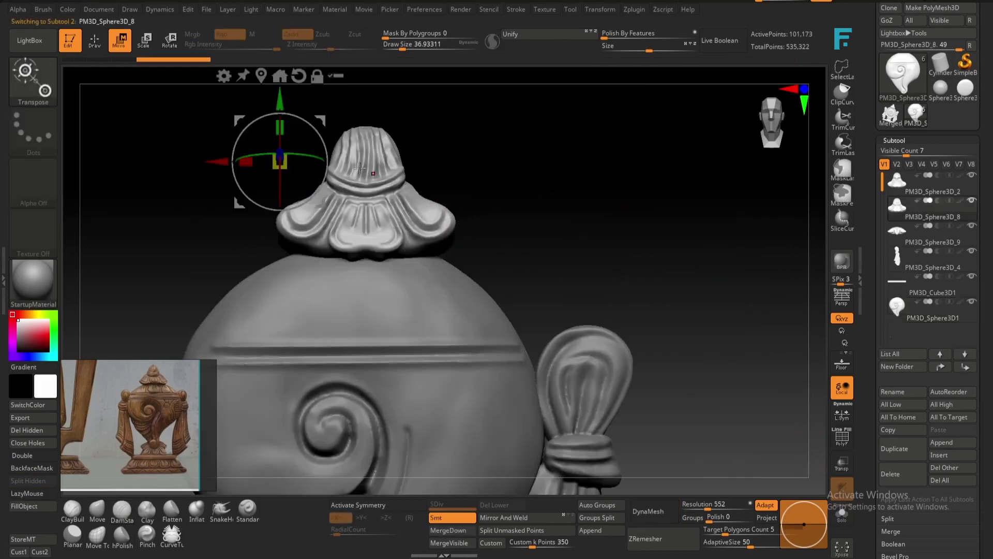
pyautogui.moveTo(628, 204)
pyautogui.keyDown('alt'); pyautogui.mouseDown()
pyautogui.moveTo(632, 216)
pyautogui.moveTo(572, 218)
pyautogui.moveTo(594, 227)
pyautogui.moveTo(495, 191)
pyautogui.moveTo(523, 223)
pyautogui.mouseUp(); pyautogui.keyUp('alt')
pyautogui.press('q')
pyautogui.keyDown('alt'); pyautogui.click(517, 217); pyautogui.keyUp('alt')
pyautogui.press('b')
pyautogui.press('m')
pyautogui.press('v')
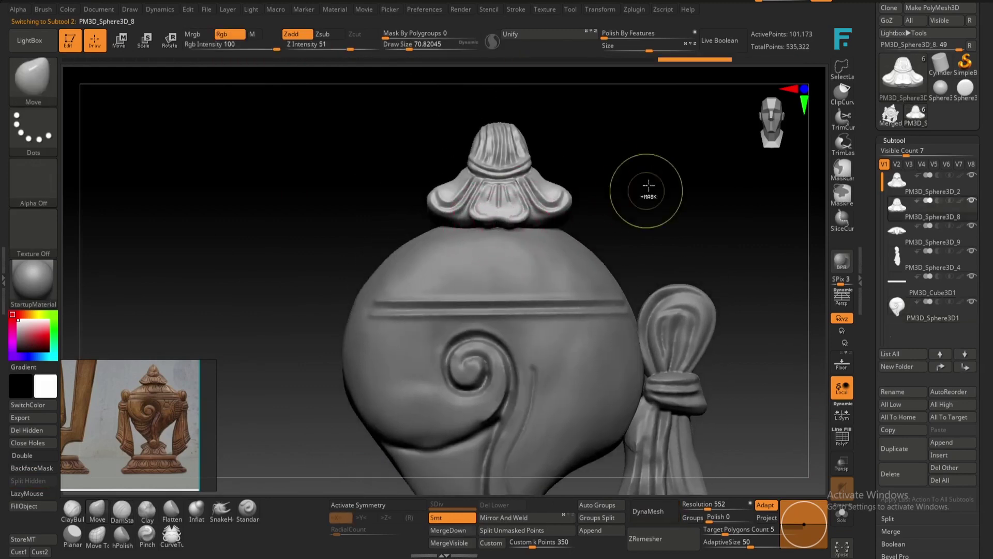
pyautogui.moveTo(648, 186)
pyautogui.keyDown('alt'); pyautogui.mouseDown()
pyautogui.moveTo(595, 215)
pyautogui.moveTo(628, 200)
pyautogui.mouseUp(); pyautogui.keyUp('alt')
pyautogui.keyDown('alt'); pyautogui.click(628, 199); pyautogui.keyUp('alt')
pyautogui.press('b')
pyautogui.press('d')
pyautogui.press('s')
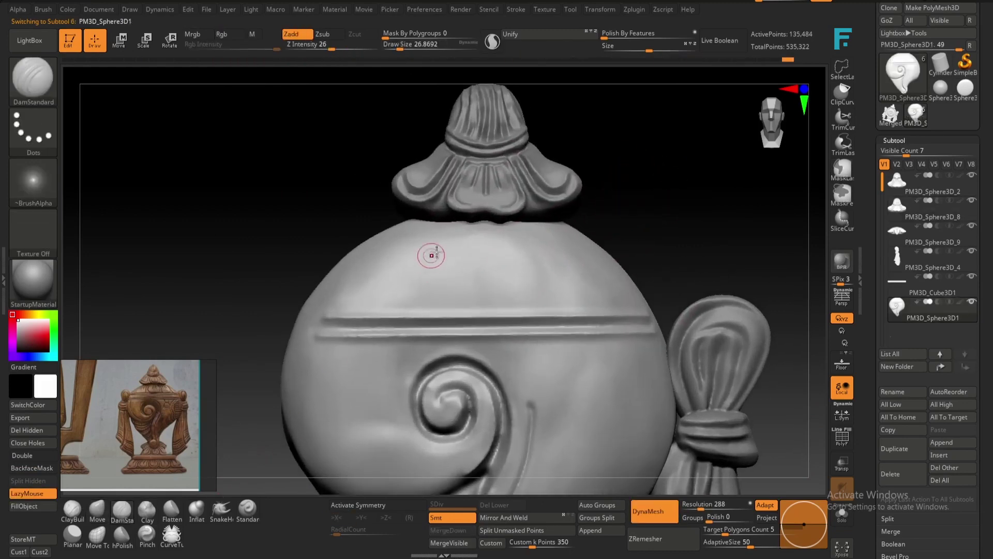
pyautogui.press('b')
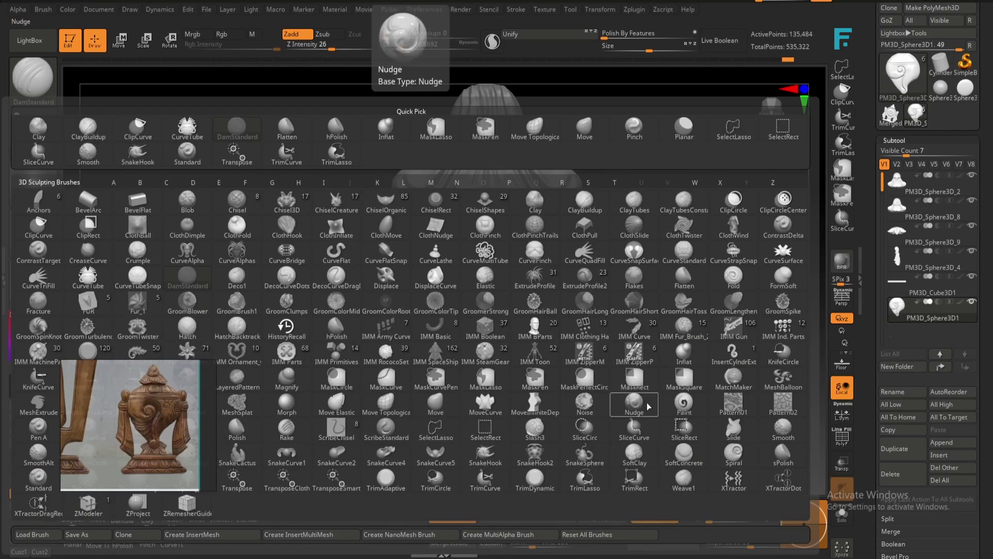
pyautogui.press('r')
pyautogui.press('b')
pyautogui.press('d')
pyautogui.press('s')
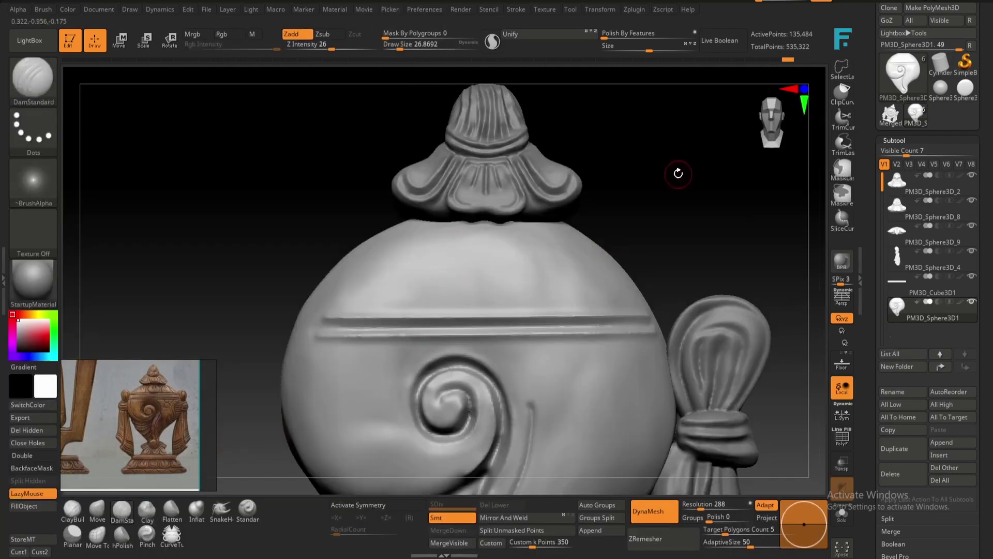
# Set brush intensity to 26 and, with X symmetry, outline a heart below the finial.
pyautogui.click(326, 44)
pyautogui.write('26')
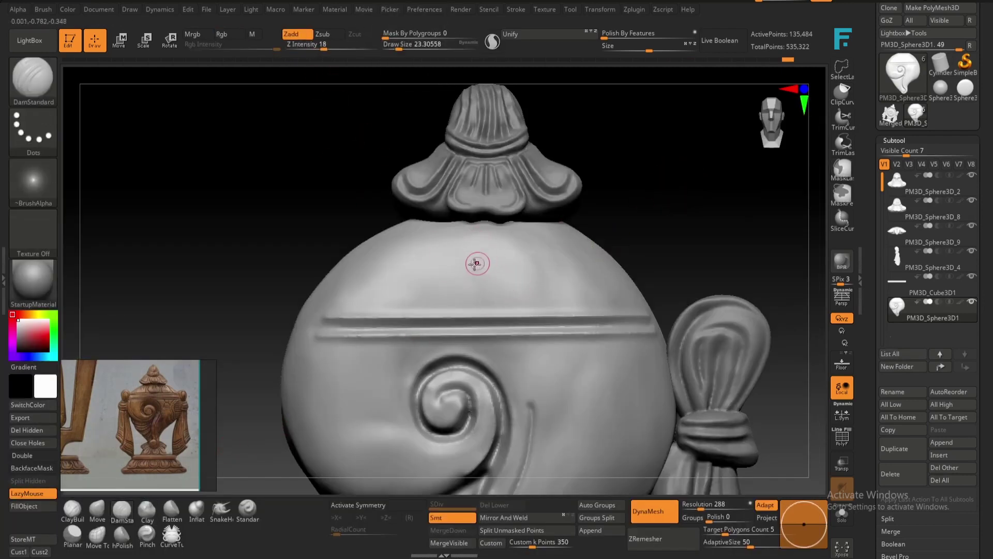
pyautogui.write('x')
pyautogui.keyDown('ctrl'); pyautogui.moveTo(477, 264); pyautogui.dragTo(465, 239, button='right'); pyautogui.keyUp('ctrl')
pyautogui.moveTo(438, 278); pyautogui.dragTo(476, 223, button='right')
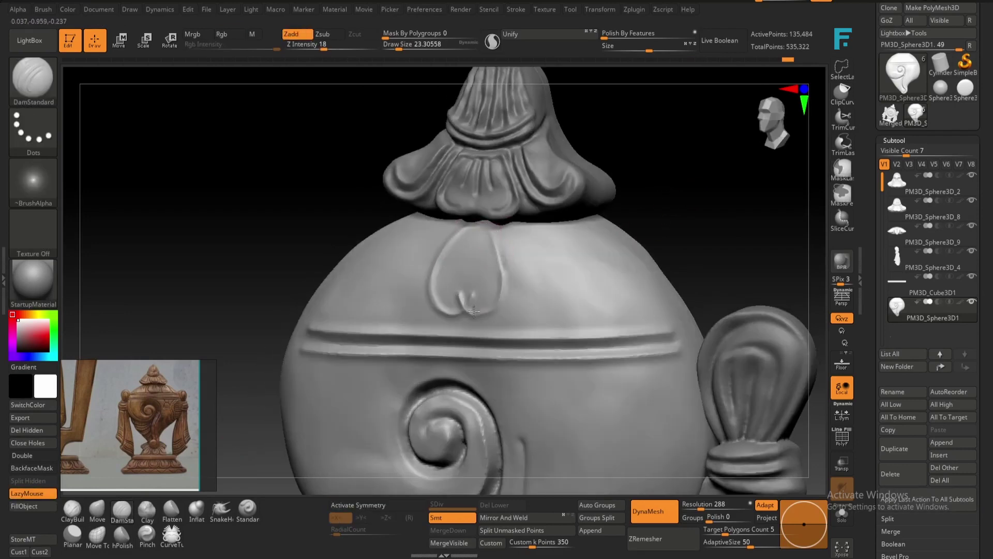
pyautogui.moveTo(497, 244); pyautogui.dragTo(466, 231, button='right')
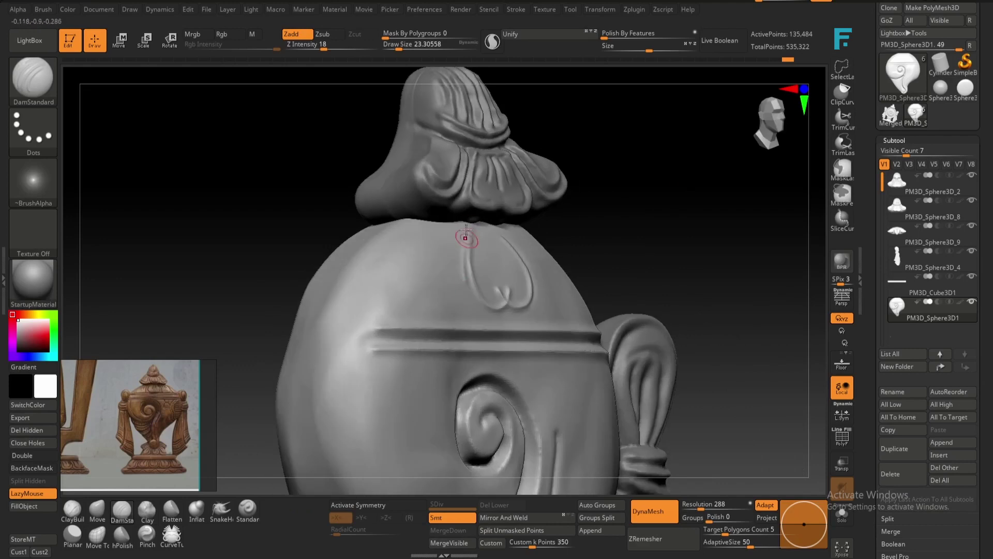
# Try Clay inside the heart, undo it, and refine the heart outline with DamStandard.
pyautogui.moveTo(656, 213); pyautogui.dragTo(616, 222, button='right')
pyautogui.click(147, 509)
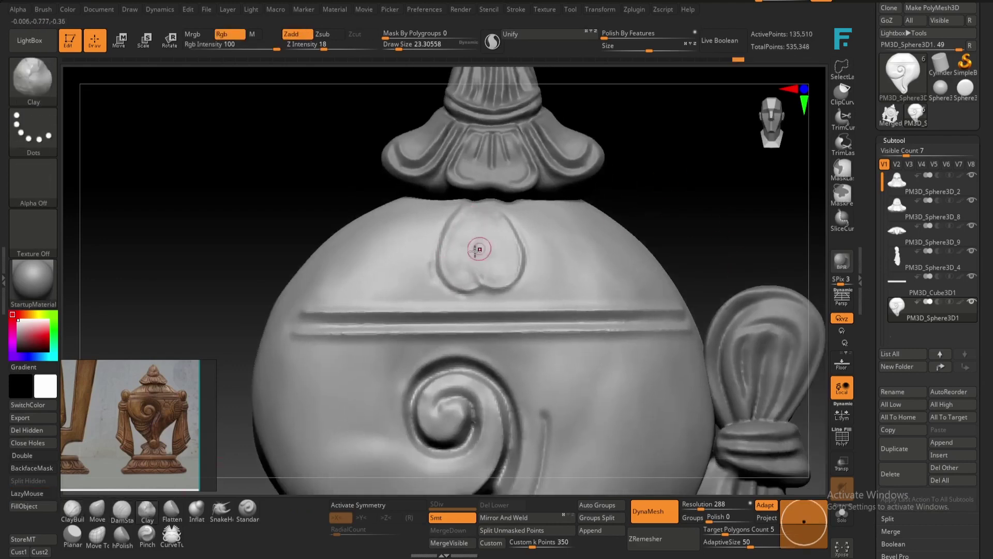
pyautogui.moveTo(478, 250); pyautogui.dragTo(608, 204, button='right')
pyautogui.hotkey('ctrl', 'z')
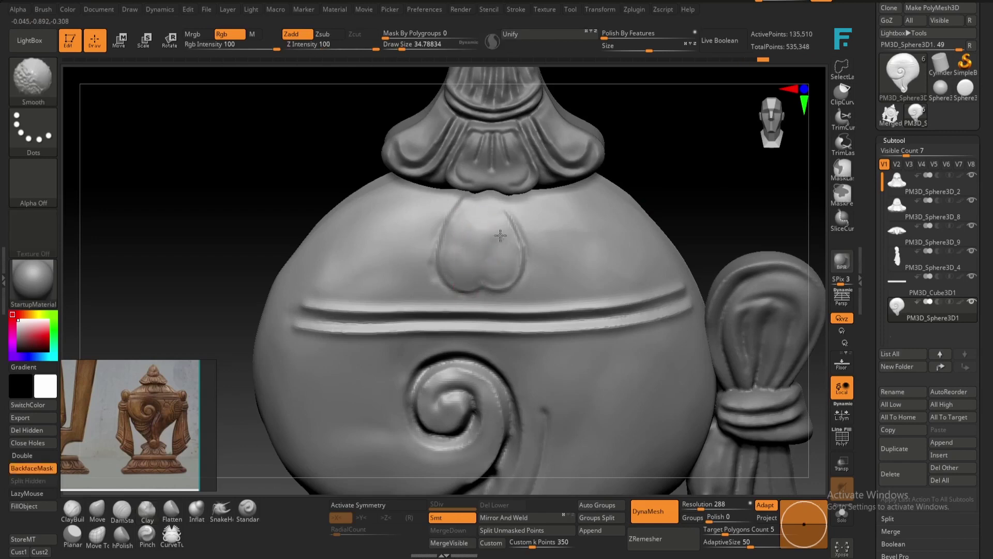
pyautogui.click(122, 509)
pyautogui.moveTo(331, 243); pyautogui.dragTo(304, 230, button='right')
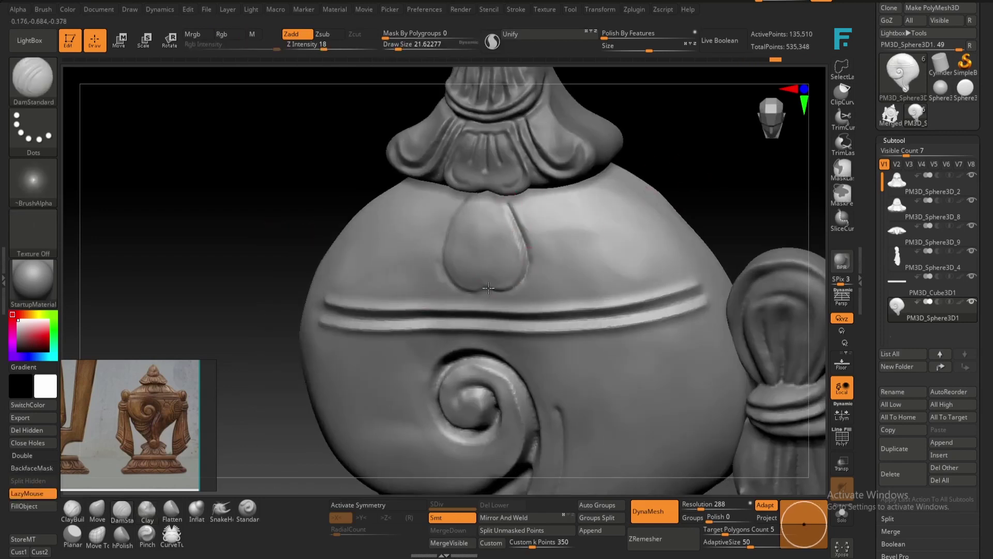
pyautogui.moveTo(488, 289); pyautogui.dragTo(461, 188, button='right')
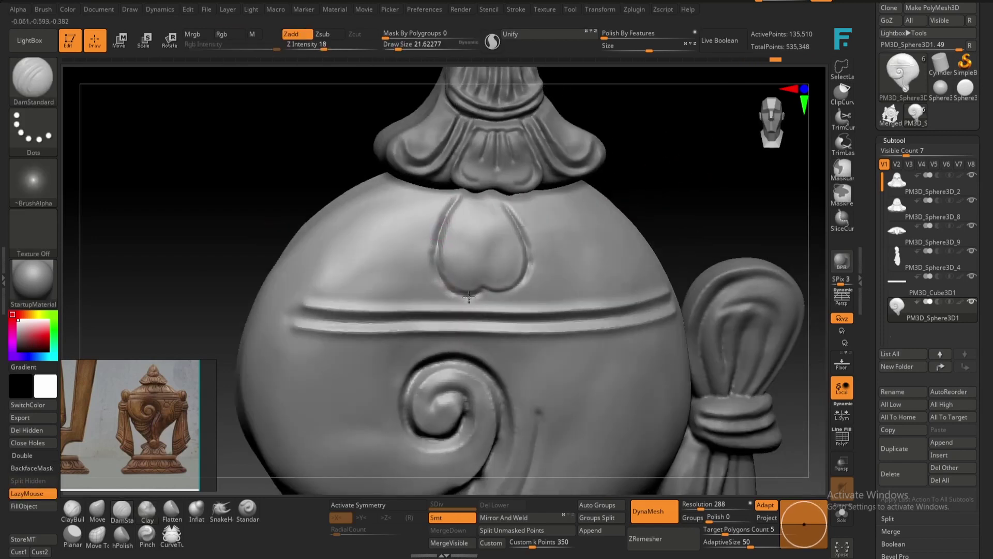
pyautogui.moveTo(736, 224); pyautogui.dragTo(696, 213, button='right')
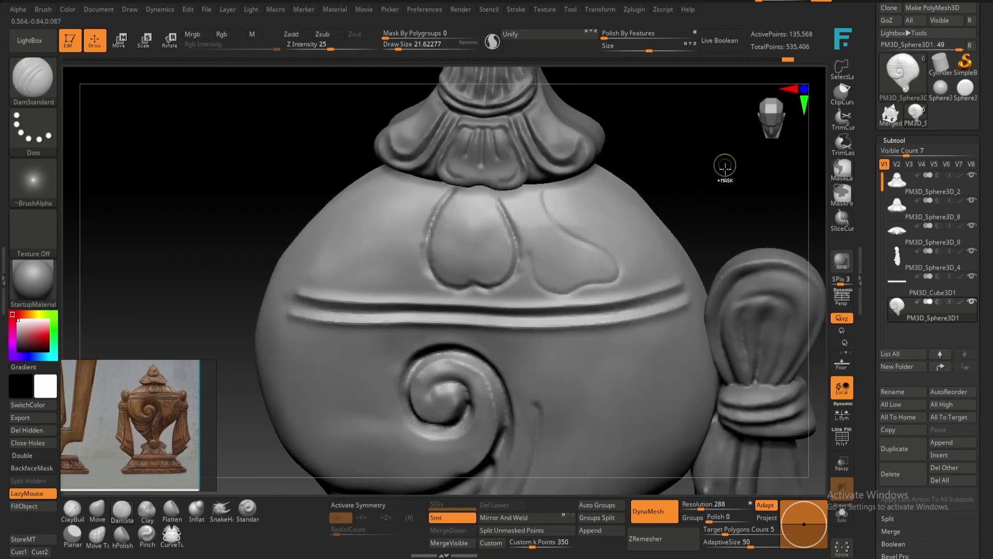
# Outline curving petals beside the heart and add rib lines inside them.
pyautogui.moveTo(725, 166); pyautogui.dragTo(610, 243, button='right')
pyautogui.moveTo(617, 195); pyautogui.dragTo(578, 187, button='right')
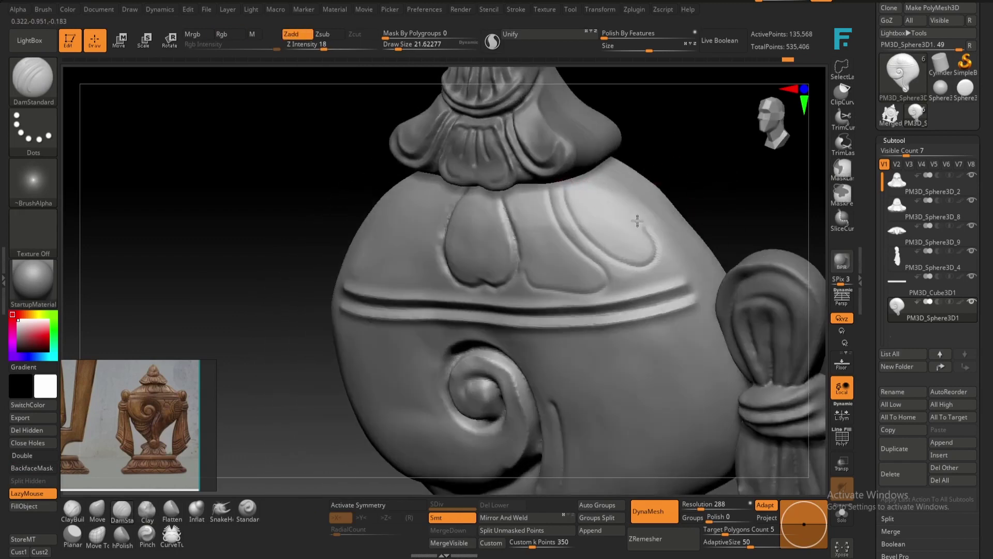
pyautogui.moveTo(637, 221); pyautogui.dragTo(542, 193, button='right')
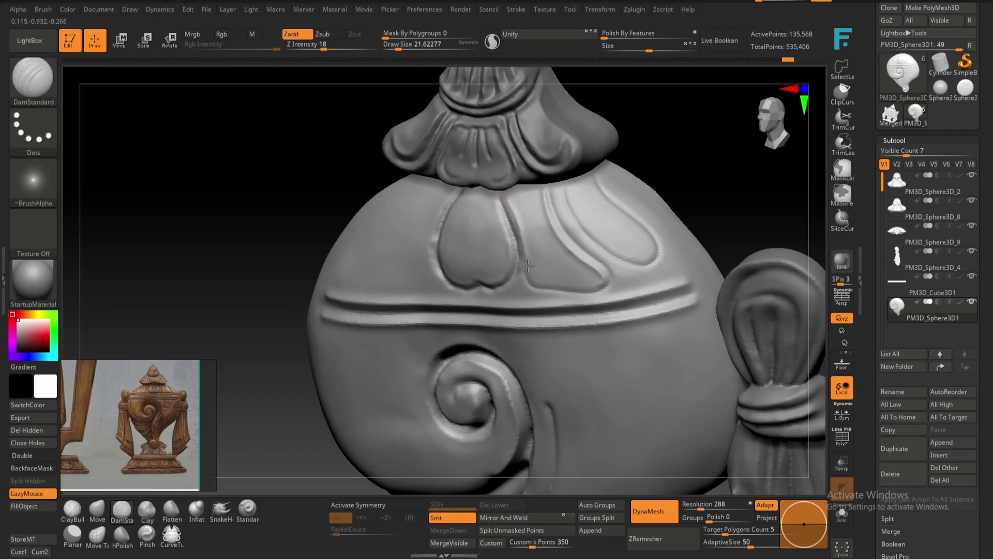
pyautogui.moveTo(528, 266); pyautogui.dragTo(581, 190, button='right')
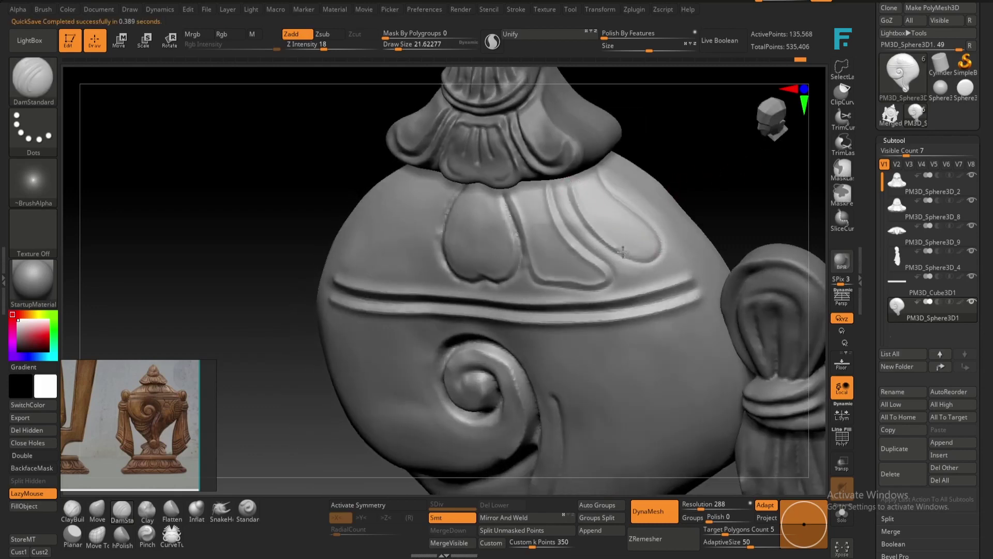
pyautogui.moveTo(720, 188)
pyautogui.mouseDown(button='right')
pyautogui.moveTo(536, 204)
pyautogui.moveTo(581, 195)
pyautogui.moveTo(686, 143)
pyautogui.moveTo(509, 202)
pyautogui.mouseUp(button='right')
# Raise DynaMesh resolution to 648 and carve a groove along the left petal's outline.
pyautogui.moveTo(701, 508); pyautogui.dragTo(711, 509)
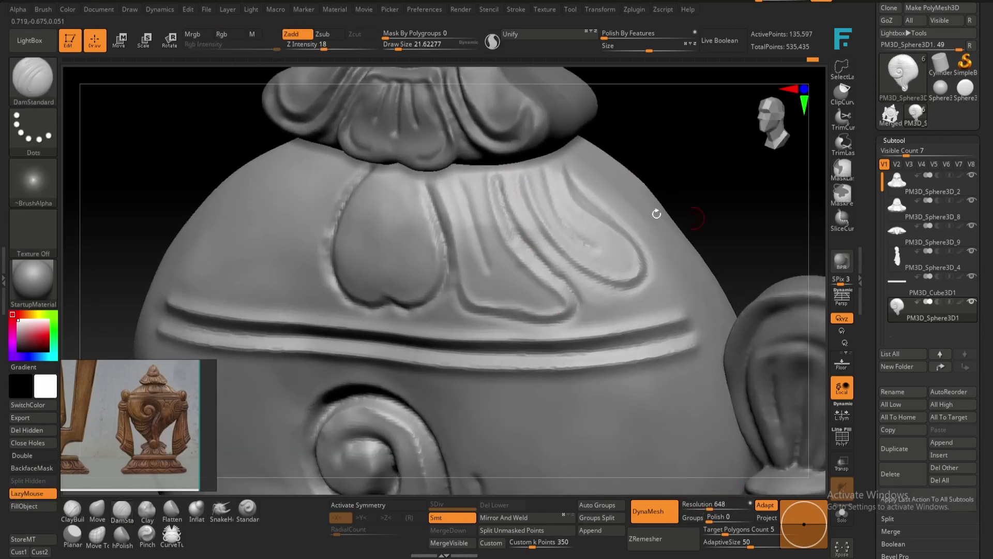
pyautogui.moveTo(560, 281); pyautogui.dragTo(594, 228, button='right')
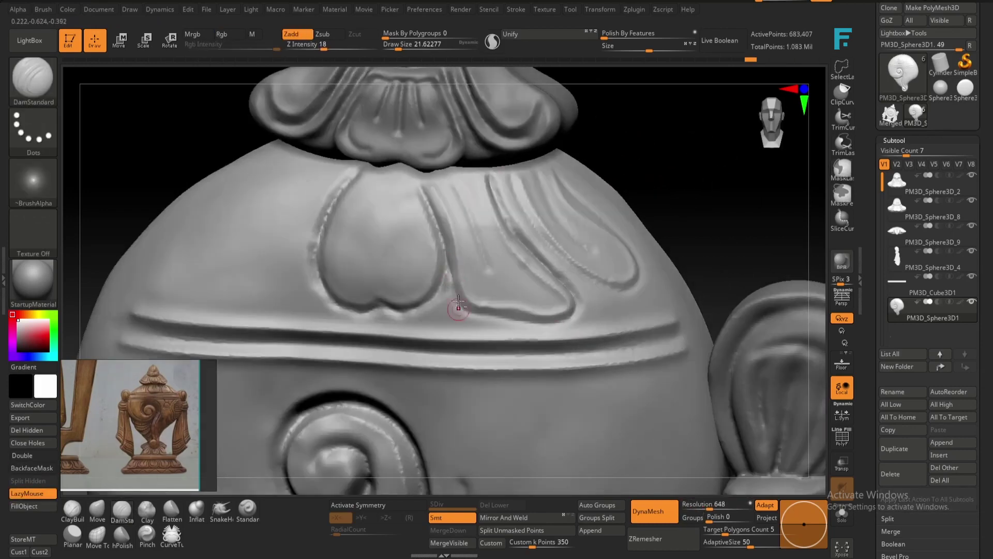
pyautogui.moveTo(499, 192); pyautogui.dragTo(517, 182, button='right')
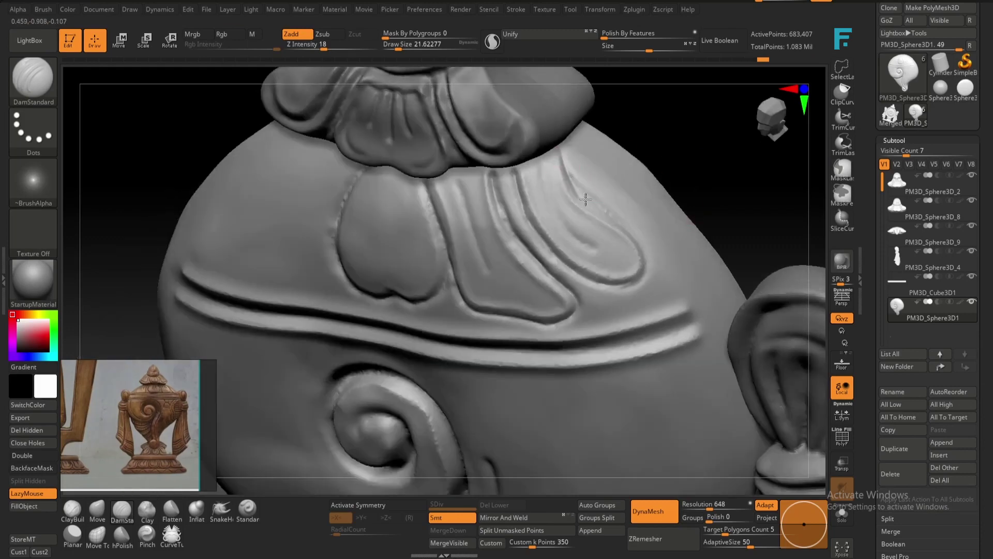
pyautogui.moveTo(590, 202); pyautogui.dragTo(540, 166, button='right')
pyautogui.moveTo(604, 253)
pyautogui.mouseDown(button='right')
pyautogui.moveTo(466, 195)
pyautogui.moveTo(693, 126)
pyautogui.moveTo(346, 277)
pyautogui.mouseUp(button='right')
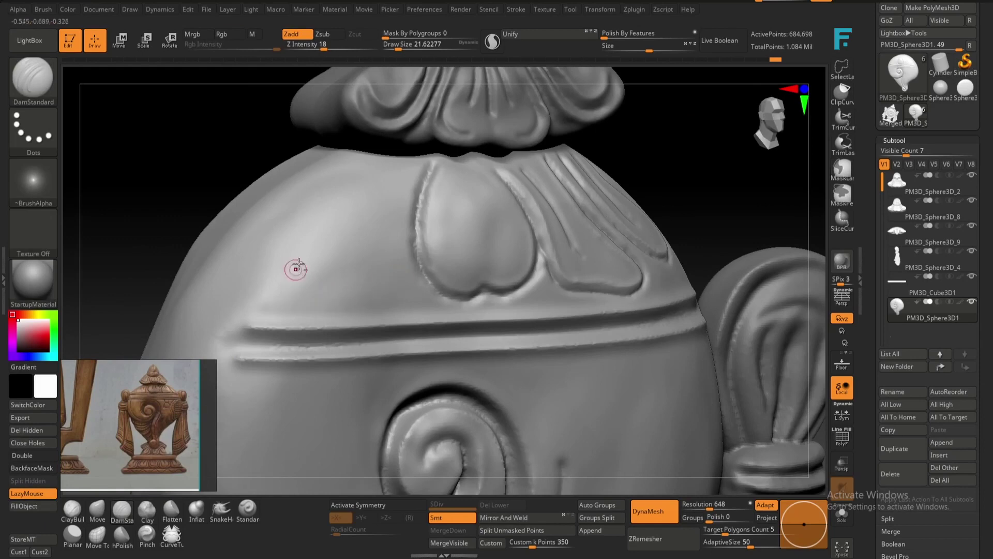
pyautogui.moveTo(284, 276); pyautogui.dragTo(400, 164)
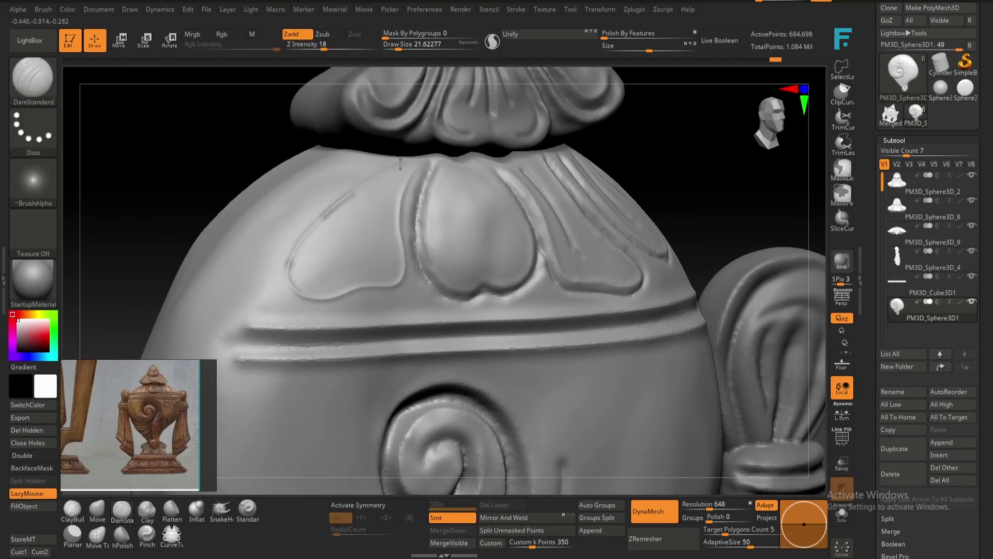
pyautogui.moveTo(348, 300)
pyautogui.mouseDown(button='right')
pyautogui.moveTo(285, 257)
pyautogui.moveTo(341, 238)
pyautogui.mouseUp(button='right')
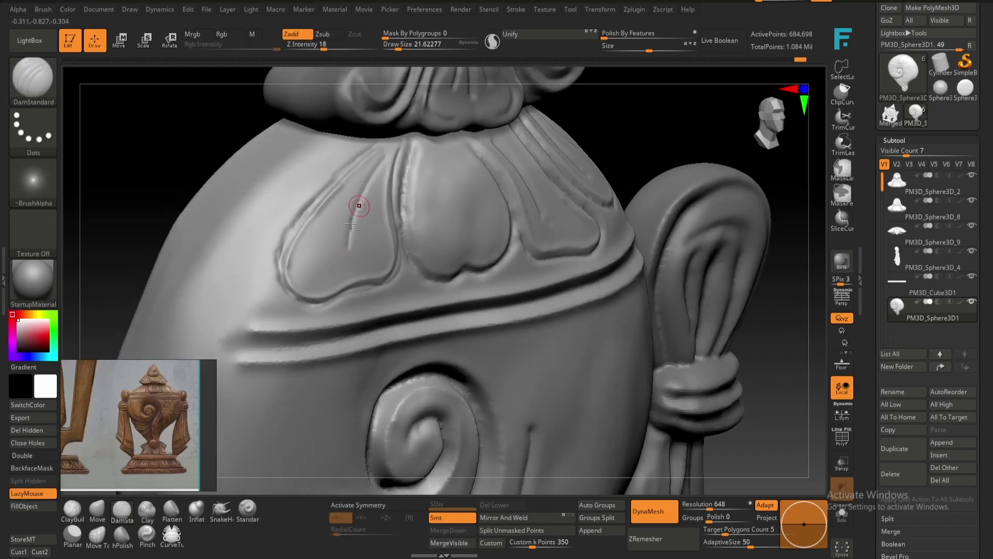
pyautogui.press('f')
pyautogui.moveTo(639, 167)
pyautogui.keyDown('ctrl'); pyautogui.mouseDown(button='right')
pyautogui.moveTo(255, 240)
pyautogui.moveTo(440, 257)
pyautogui.mouseUp(button='right'); pyautogui.keyUp('ctrl')
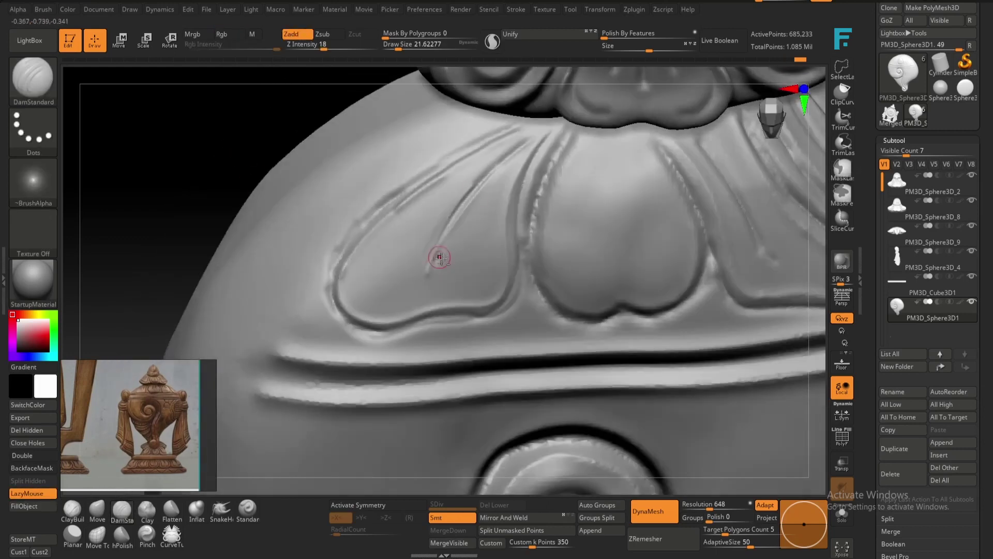
# Build up the left petal's surface with the Clay brush.
pyautogui.click(148, 512)
pyautogui.moveTo(388, 261)
pyautogui.mouseDown()
pyautogui.moveTo(409, 221)
pyautogui.moveTo(478, 228)
pyautogui.moveTo(454, 277)
pyautogui.mouseUp()
pyautogui.moveTo(362, 306); pyautogui.dragTo(466, 269)
pyautogui.moveTo(497, 233)
pyautogui.mouseDown()
pyautogui.moveTo(455, 204)
pyautogui.moveTo(491, 161)
pyautogui.mouseUp()
pyautogui.press('f')
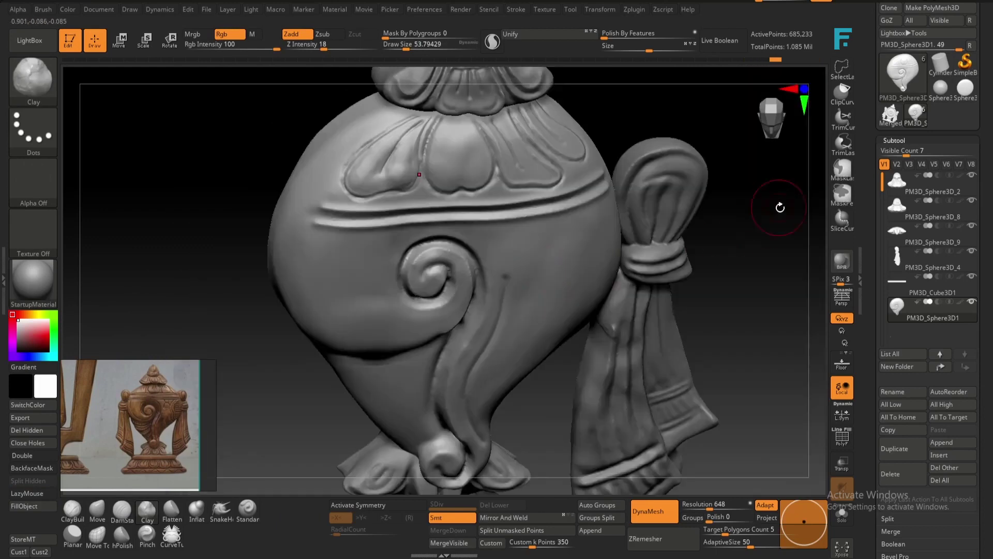
pyautogui.moveTo(780, 207)
pyautogui.keyDown('ctrl'); pyautogui.mouseDown(button='right')
pyautogui.moveTo(673, 310)
pyautogui.moveTo(466, 267)
pyautogui.mouseUp(button='right'); pyautogui.keyUp('ctrl')
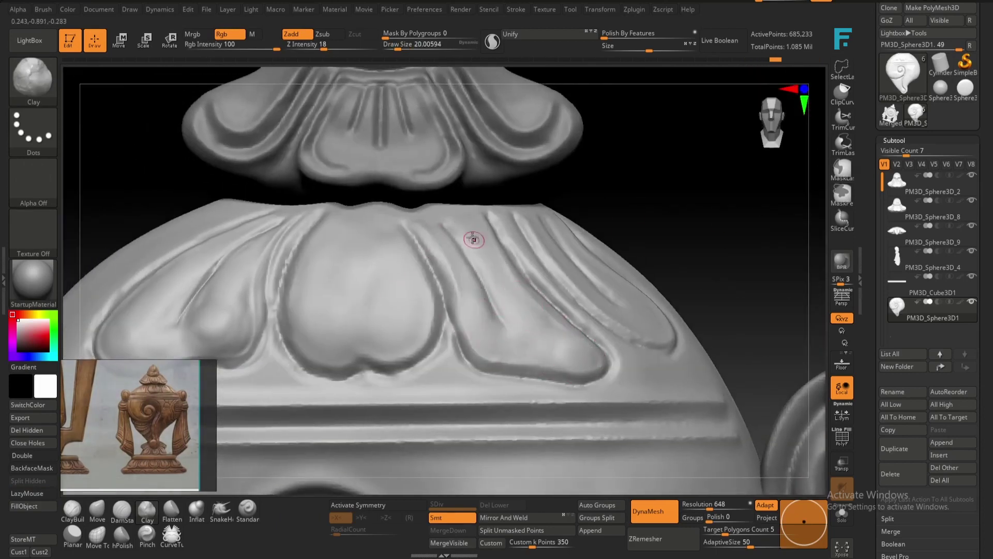
pyautogui.moveTo(529, 347); pyautogui.dragTo(572, 208, button='right')
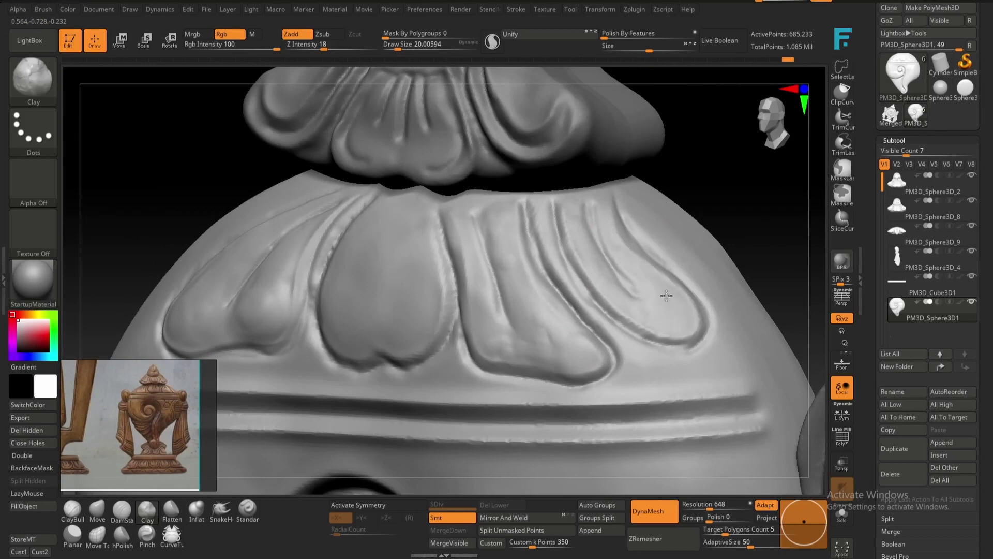
pyautogui.moveTo(666, 295); pyautogui.dragTo(705, 171, button='right')
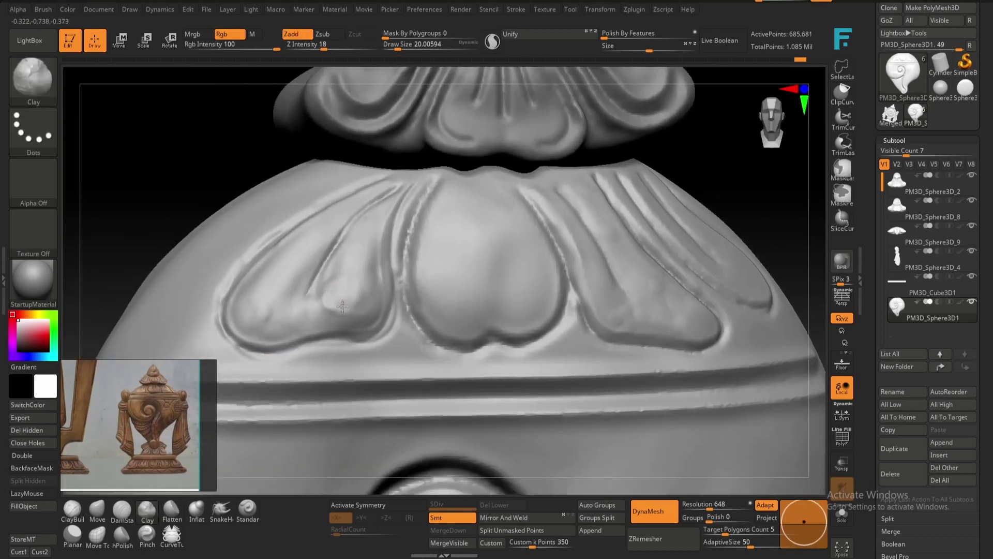
# Select the top finial subtool in Move/Transform mode and view it close-up.
pyautogui.press('f')
pyautogui.moveTo(191, 134); pyautogui.dragTo(690, 163, button='right')
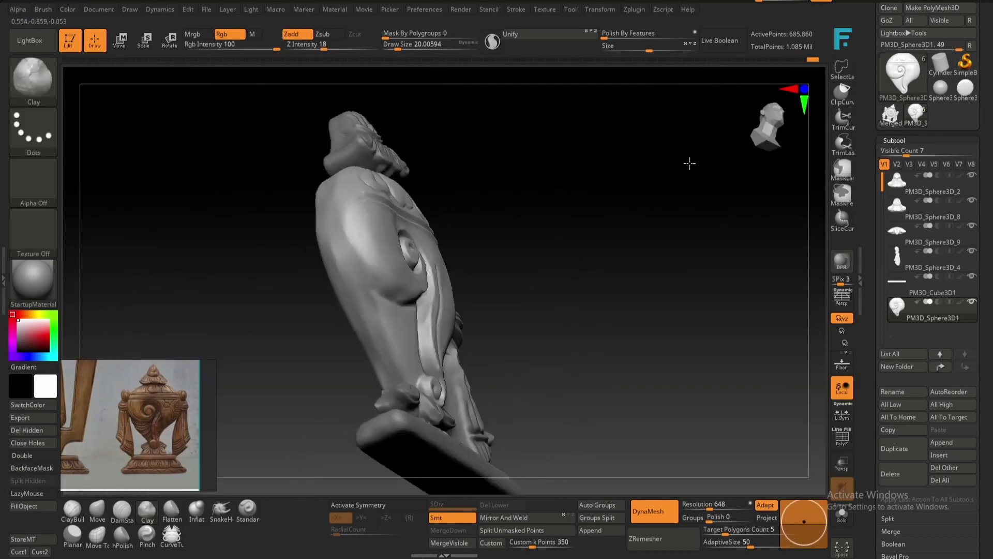
pyautogui.press('w')
pyautogui.keyDown('alt'); pyautogui.click(394, 233); pyautogui.keyUp('alt')
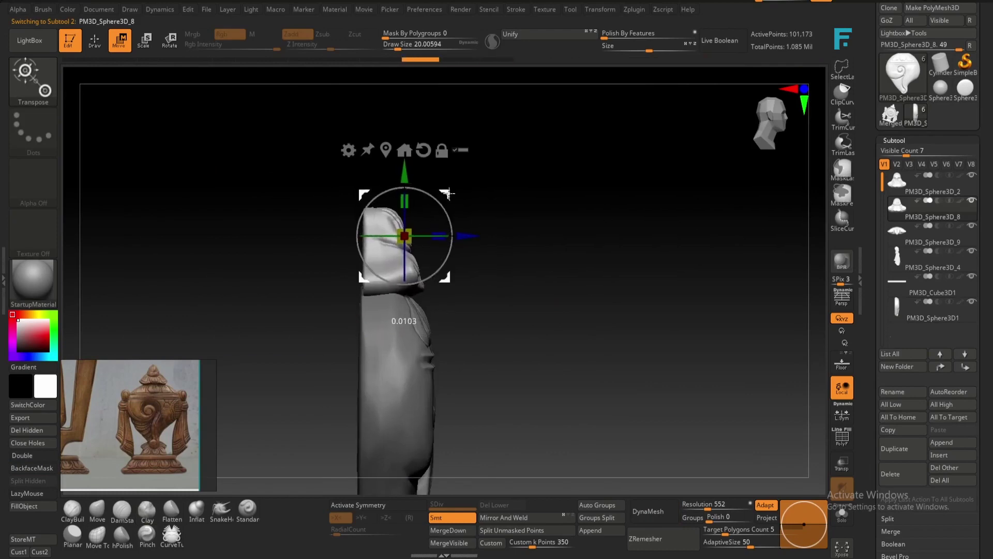
pyautogui.moveTo(448, 193)
pyautogui.mouseDown(button='right')
pyautogui.moveTo(644, 238)
pyautogui.moveTo(641, 217)
pyautogui.moveTo(610, 206)
pyautogui.moveTo(465, 189)
pyautogui.moveTo(518, 171)
pyautogui.moveTo(478, 158)
pyautogui.moveTo(400, 167)
pyautogui.mouseUp(button='right')
# Try reshaping the finial with the Move brush under X symmetry, then undo it.
pyautogui.press('q')
pyautogui.press('x')
pyautogui.moveTo(574, 250)
pyautogui.mouseDown(button='right')
pyautogui.moveTo(388, 151)
pyautogui.moveTo(660, 294)
pyautogui.mouseUp(button='right')
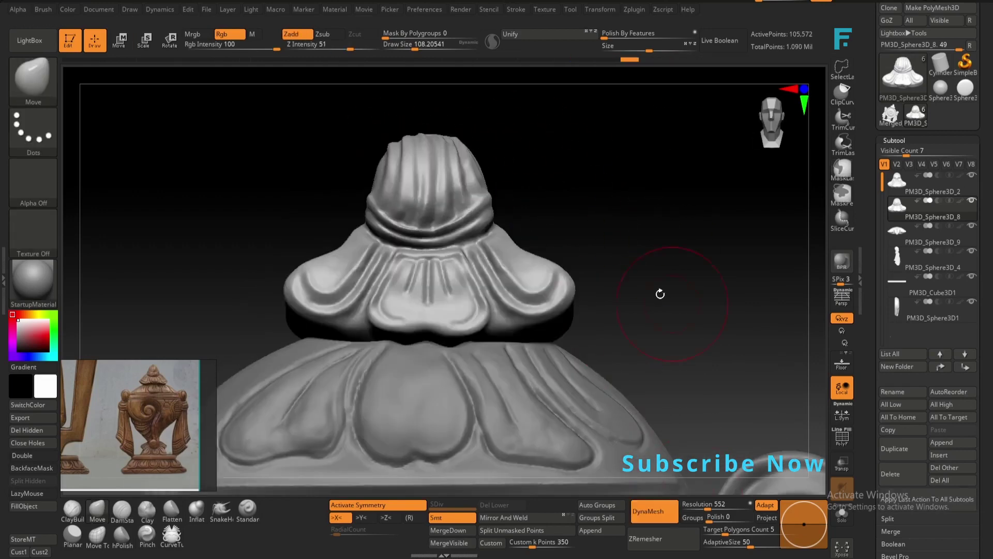
pyautogui.moveTo(466, 170); pyautogui.dragTo(486, 179)
pyautogui.hotkey('ctrl', 'z')
pyautogui.moveTo(595, 222)
pyautogui.keyDown('alt'); pyautogui.mouseDown(button='right')
pyautogui.moveTo(565, 257)
pyautogui.moveTo(531, 275)
pyautogui.moveTo(519, 303)
pyautogui.moveTo(562, 275)
pyautogui.moveTo(446, 221)
pyautogui.mouseUp(button='right'); pyautogui.keyUp('alt')
pyautogui.press('w')
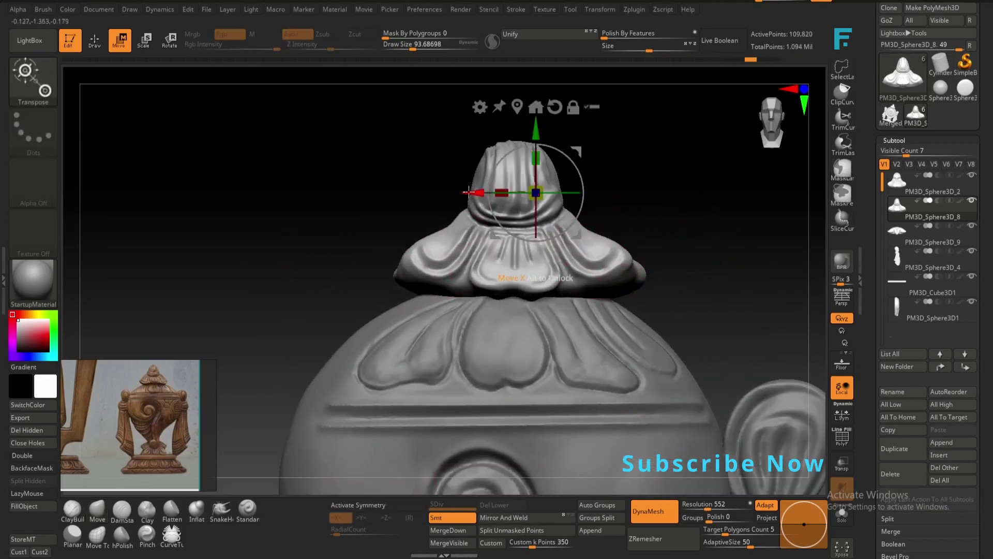
pyautogui.press('q')
pyautogui.moveTo(716, 248)
pyautogui.mouseDown(button='right')
pyautogui.moveTo(717, 189)
pyautogui.moveTo(755, 291)
pyautogui.moveTo(666, 222)
pyautogui.moveTo(690, 315)
pyautogui.moveTo(781, 355)
pyautogui.moveTo(552, 323)
pyautogui.moveTo(697, 291)
pyautogui.moveTo(592, 326)
pyautogui.mouseUp(button='right')
# Select the tassel subtool, lasso-mask it, and mirror it to the left side.
pyautogui.keyDown('alt'); pyautogui.click(552, 324); pyautogui.keyUp('alt')
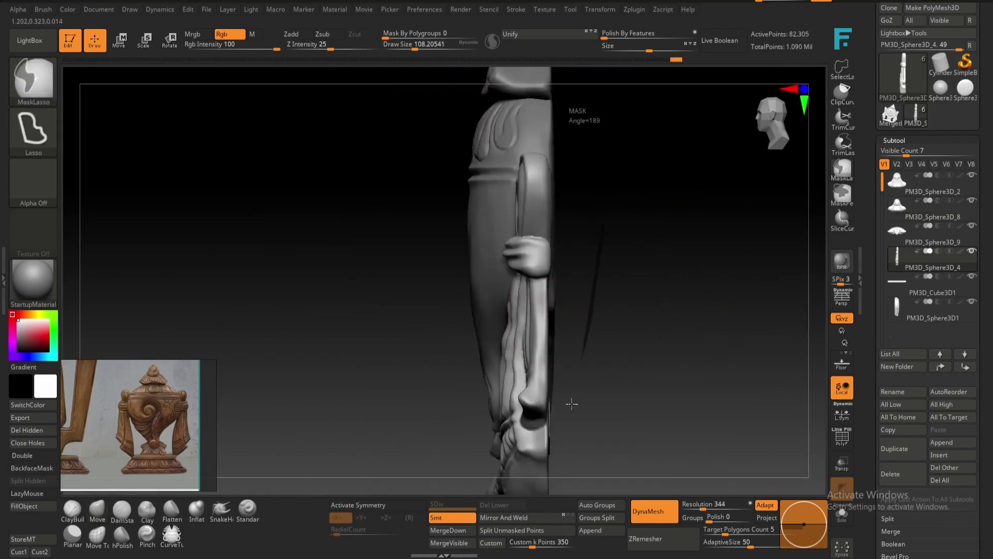
pyautogui.keyDown('ctrl'); pyautogui.moveTo(572, 404); pyautogui.dragTo(569, 155); pyautogui.keyUp('ctrl')
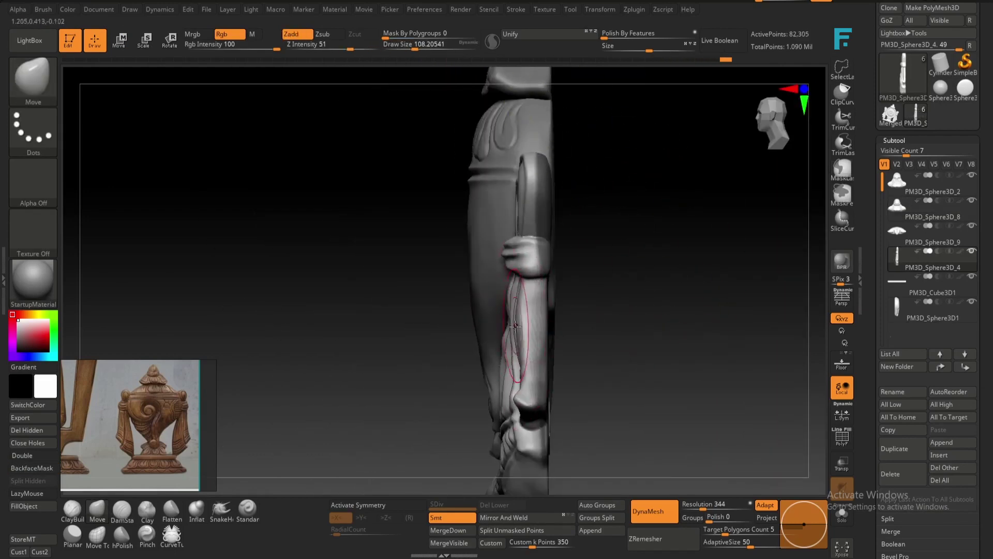
pyautogui.moveTo(516, 326)
pyautogui.mouseDown(button='right')
pyautogui.moveTo(672, 269)
pyautogui.moveTo(749, 281)
pyautogui.moveTo(721, 310)
pyautogui.moveTo(402, 313)
pyautogui.mouseUp(button='right')
pyautogui.hotkey('ctrl', 'shift', 'm')
pyautogui.keyDown('alt'); pyautogui.click(531, 352); pyautogui.keyUp('alt')
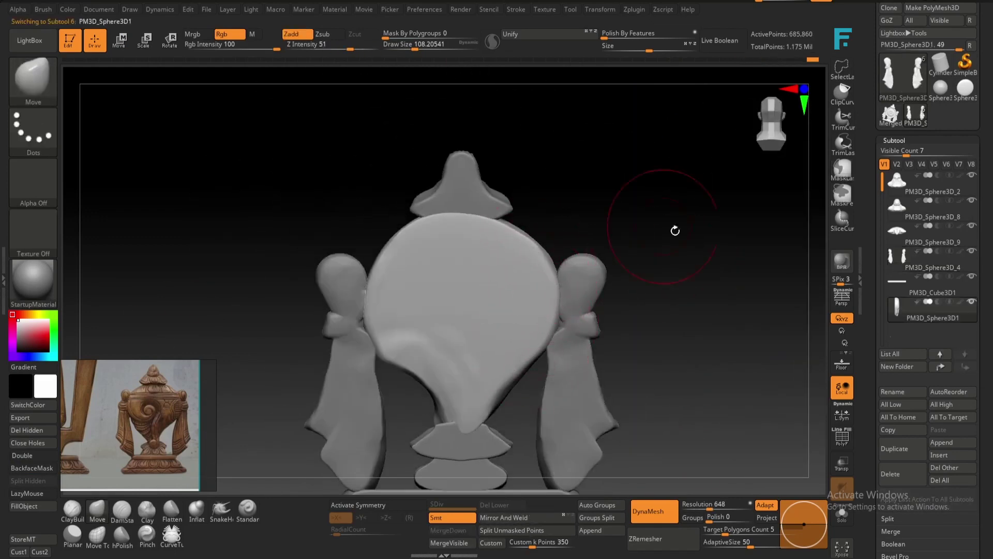
# With DamStandard, LazyMouse and Z Intensity 26, carve a groove along the band's curved edge.
pyautogui.moveTo(675, 231); pyautogui.dragTo(373, 351, button='right')
pyautogui.moveTo(694, 237)
pyautogui.keyDown('ctrl'); pyautogui.mouseDown(button='right')
pyautogui.moveTo(758, 226)
pyautogui.moveTo(523, 373)
pyautogui.moveTo(738, 262)
pyautogui.mouseUp(button='right'); pyautogui.keyUp('ctrl')
pyautogui.press('b')
pyautogui.press('d')
pyautogui.press('s')
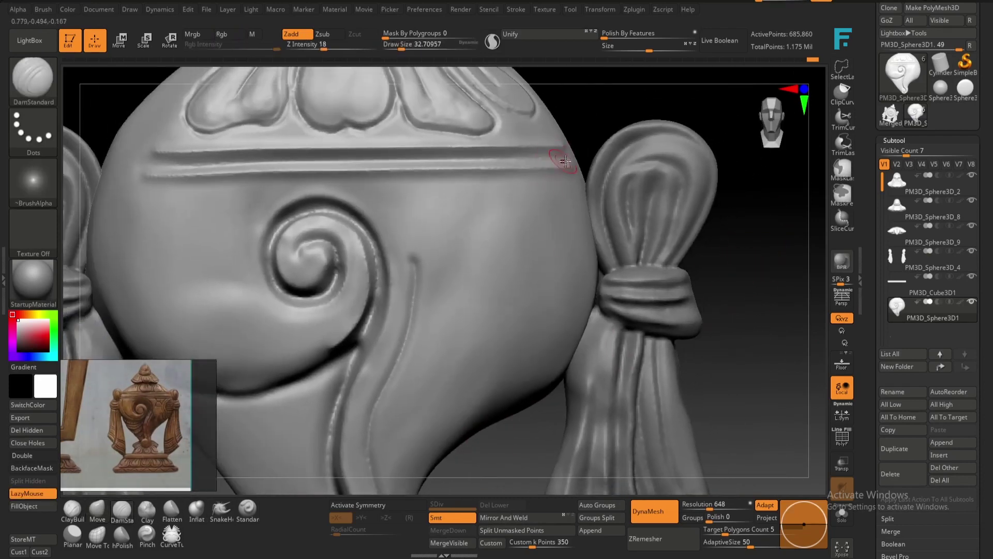
pyautogui.press('s')
pyautogui.click(567, 168)
pyautogui.press('x')
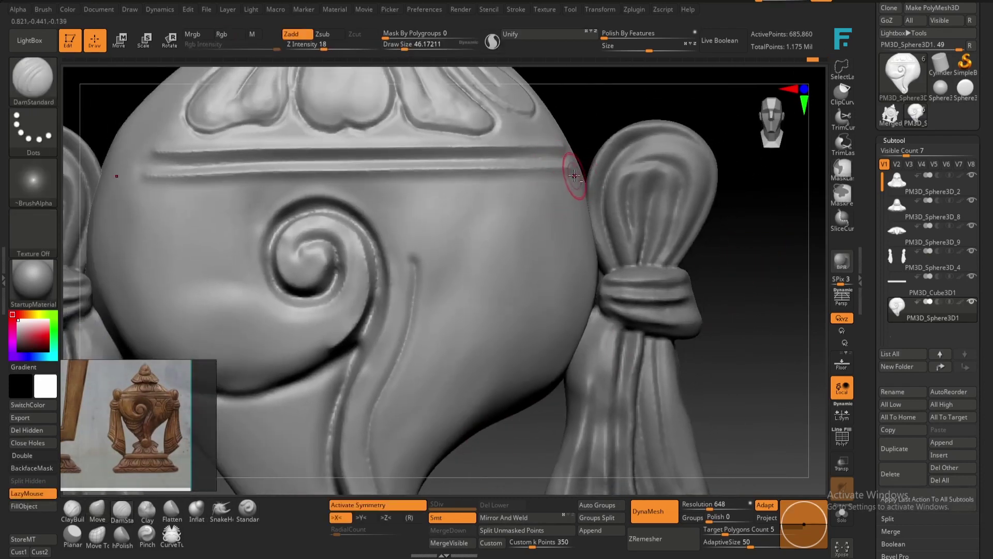
pyautogui.press('x')
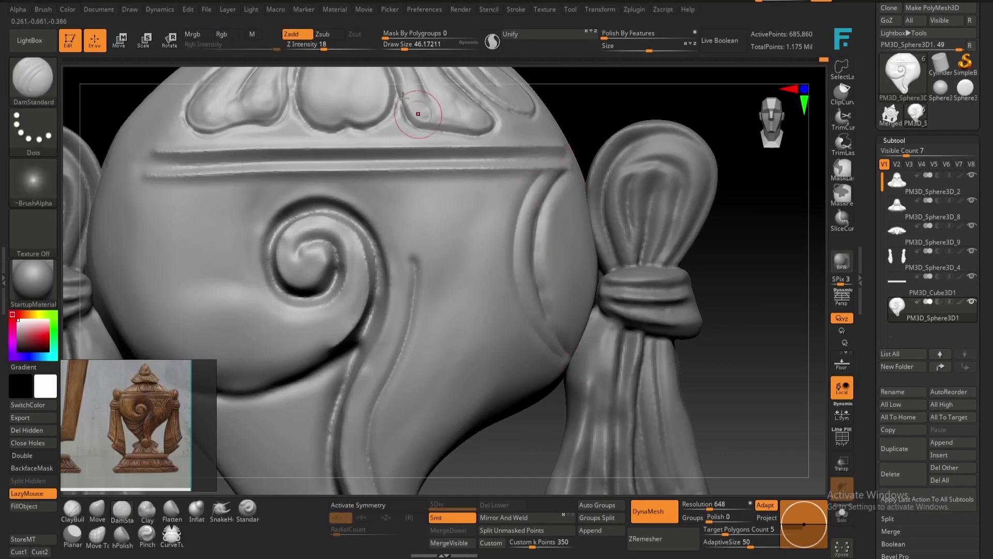
pyautogui.press('u')
pyautogui.click(362, 77)
pyautogui.moveTo(540, 171); pyautogui.dragTo(538, 336)
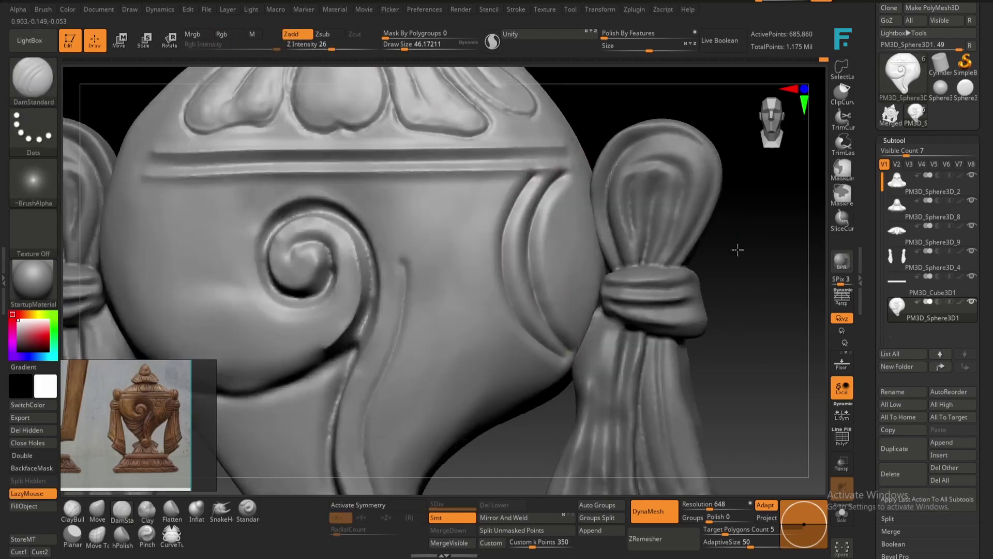
# Lower the depth and carve a U-shaped arch motif beside the tassel.
pyautogui.moveTo(724, 245); pyautogui.dragTo(766, 248)
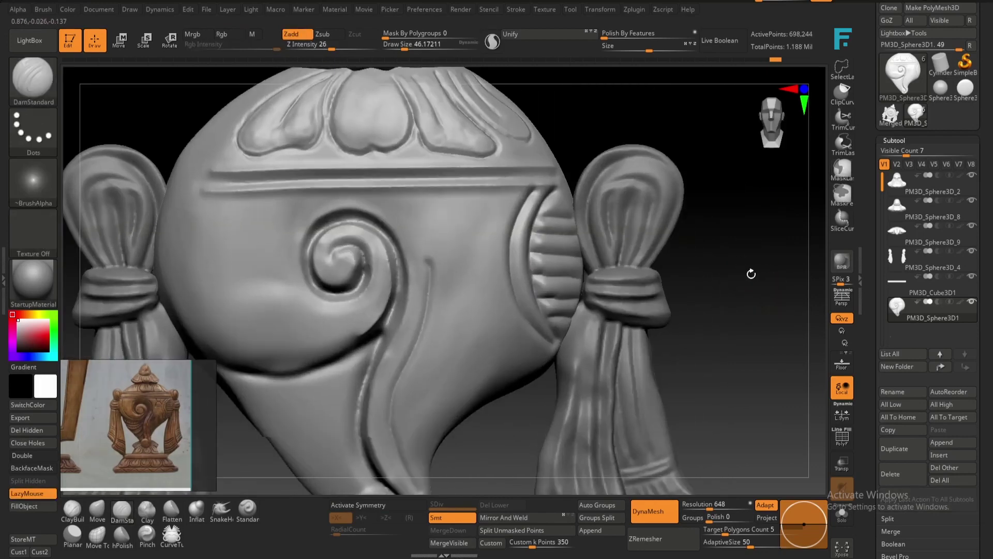
pyautogui.click(319, 45)
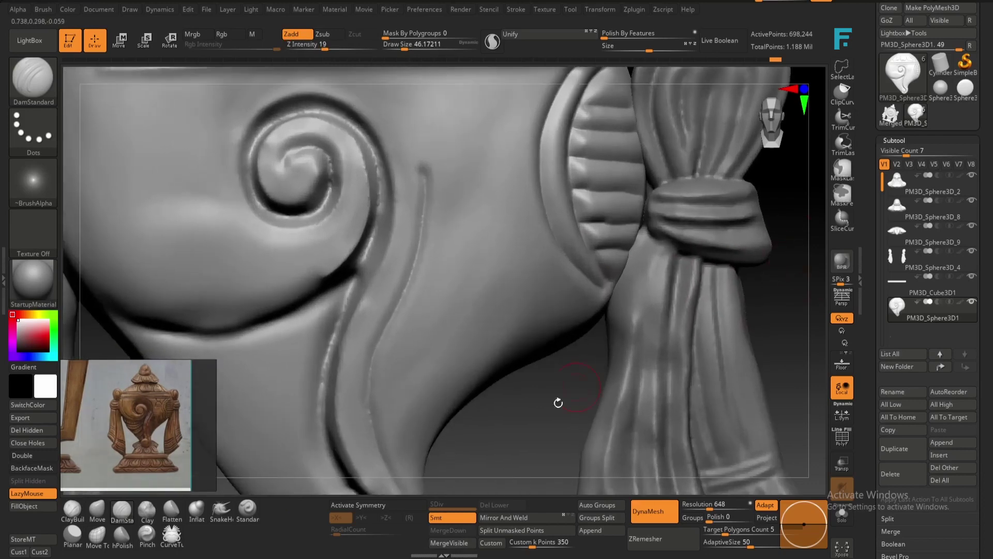
pyautogui.moveTo(427, 193); pyautogui.dragTo(442, 235)
pyautogui.moveTo(430, 316); pyautogui.dragTo(499, 312)
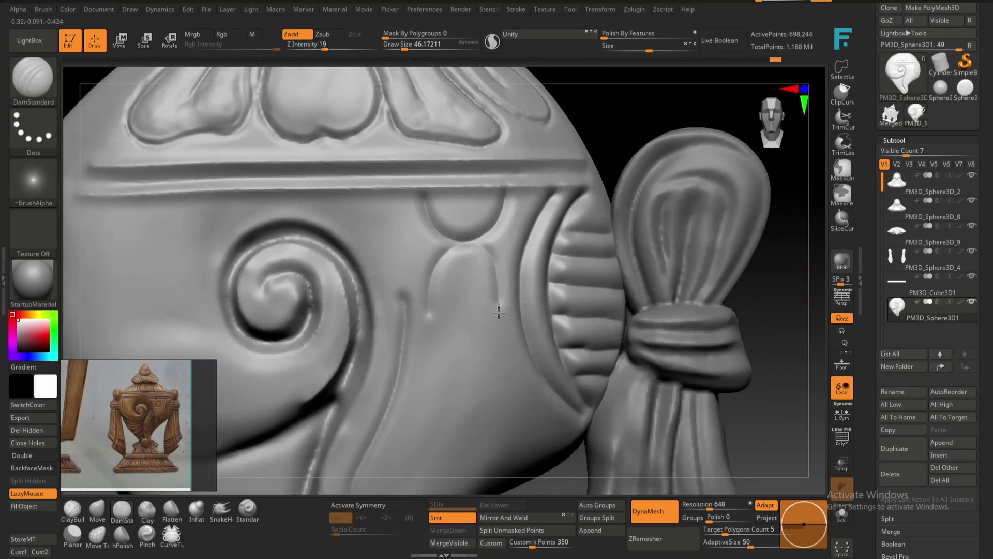
# Carve a curved groove around the lower spiral.
pyautogui.keyDown('alt'); pyautogui.moveTo(426, 314); pyautogui.dragTo(344, 388); pyautogui.keyUp('alt')
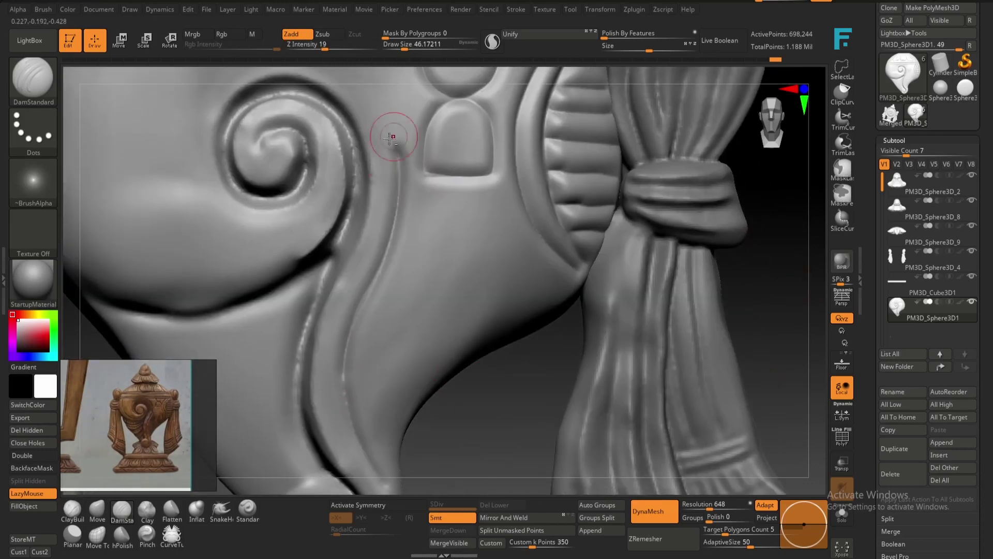
pyautogui.keyDown('alt'); pyautogui.moveTo(383, 466); pyautogui.dragTo(362, 286); pyautogui.keyUp('alt')
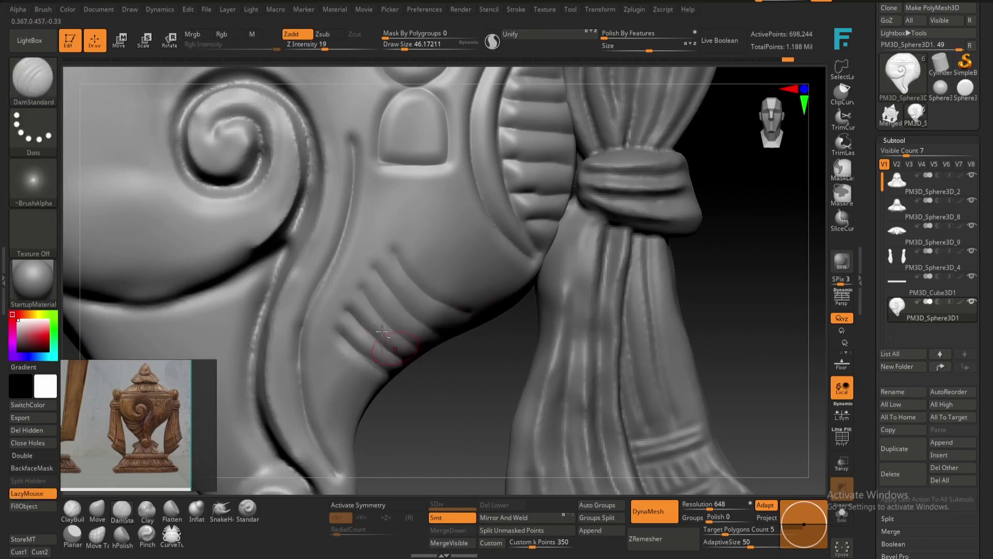
pyautogui.moveTo(433, 329); pyautogui.dragTo(440, 337)
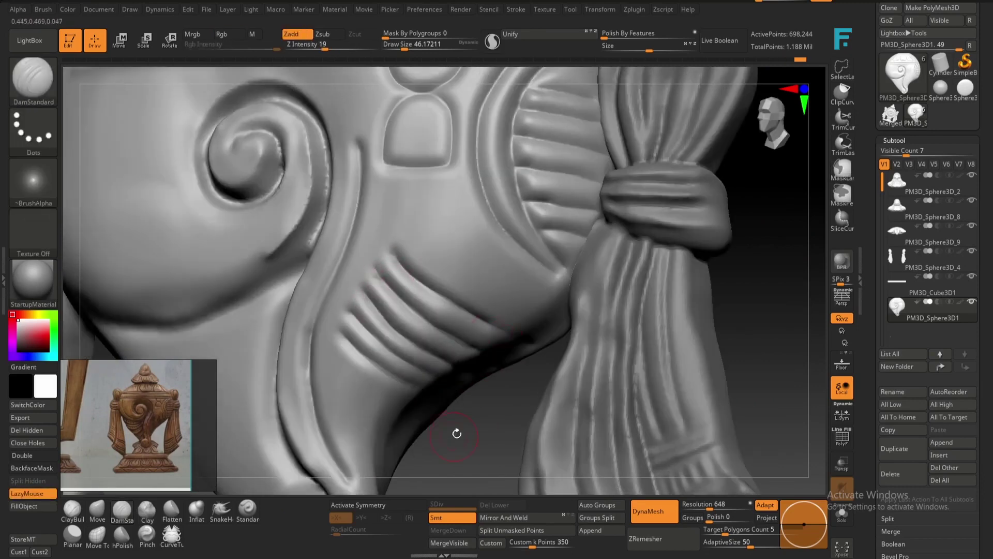
pyautogui.moveTo(452, 424); pyautogui.dragTo(422, 382)
pyautogui.moveTo(509, 387)
pyautogui.mouseDown()
pyautogui.moveTo(391, 408)
pyautogui.moveTo(362, 221)
pyautogui.moveTo(486, 319)
pyautogui.mouseUp()
pyautogui.moveTo(366, 211)
pyautogui.mouseDown()
pyautogui.moveTo(486, 320)
pyautogui.moveTo(425, 300)
pyautogui.mouseUp()
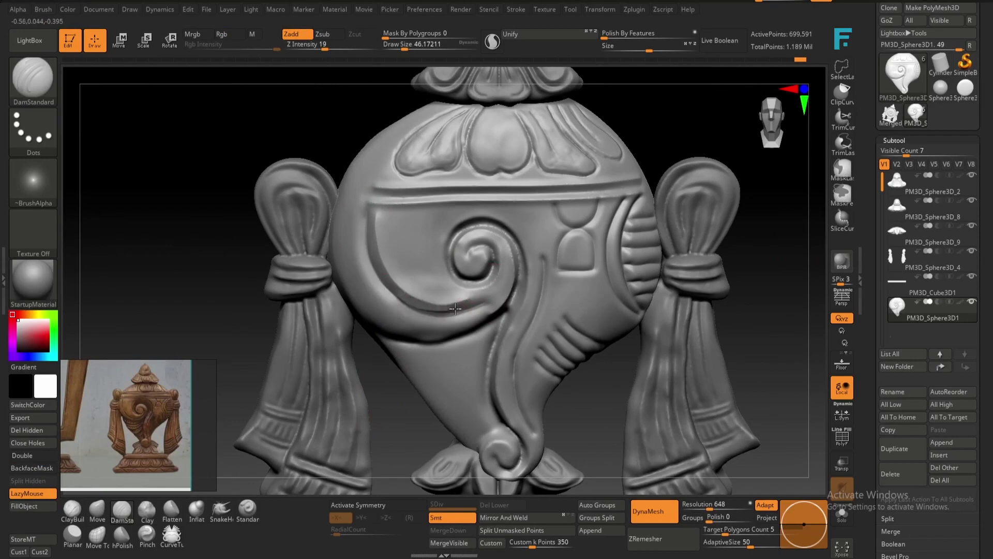
# Carve parallel ribbed grooves along the shell's lower lip.
pyautogui.moveTo(661, 129)
pyautogui.mouseDown()
pyautogui.moveTo(368, 355)
pyautogui.moveTo(731, 226)
pyautogui.moveTo(258, 250)
pyautogui.mouseUp()
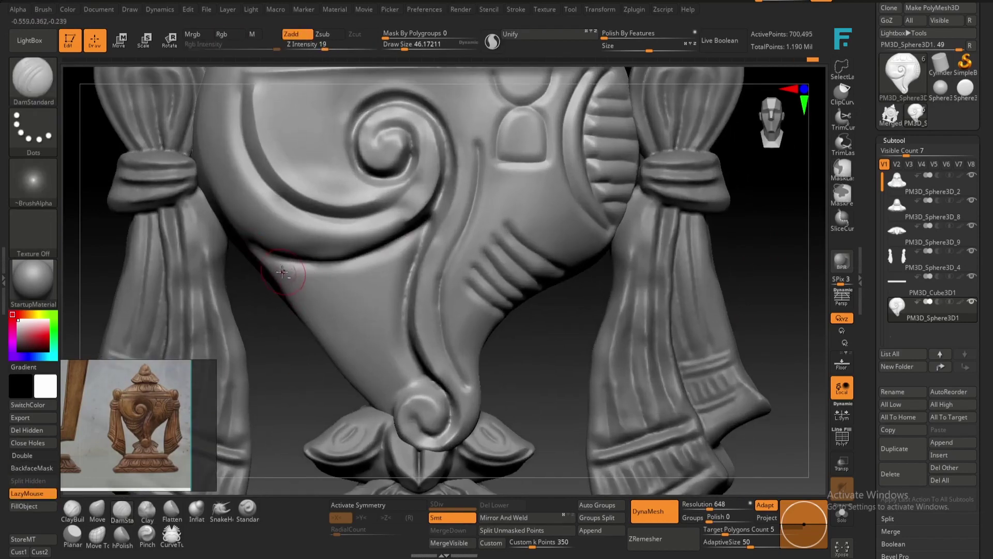
pyautogui.moveTo(321, 286); pyautogui.dragTo(398, 262)
pyautogui.moveTo(303, 308); pyautogui.dragTo(393, 282)
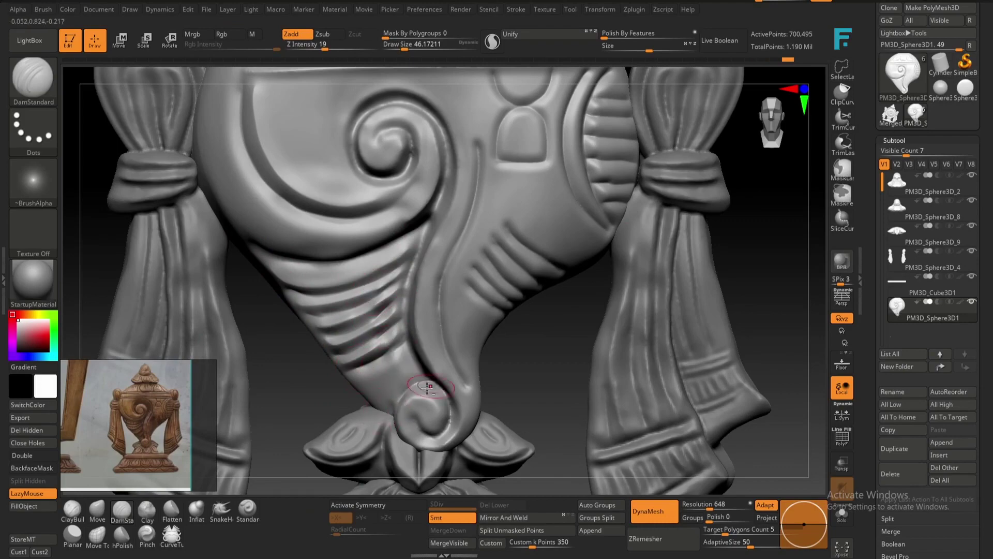
pyautogui.moveTo(539, 334); pyautogui.dragTo(554, 394)
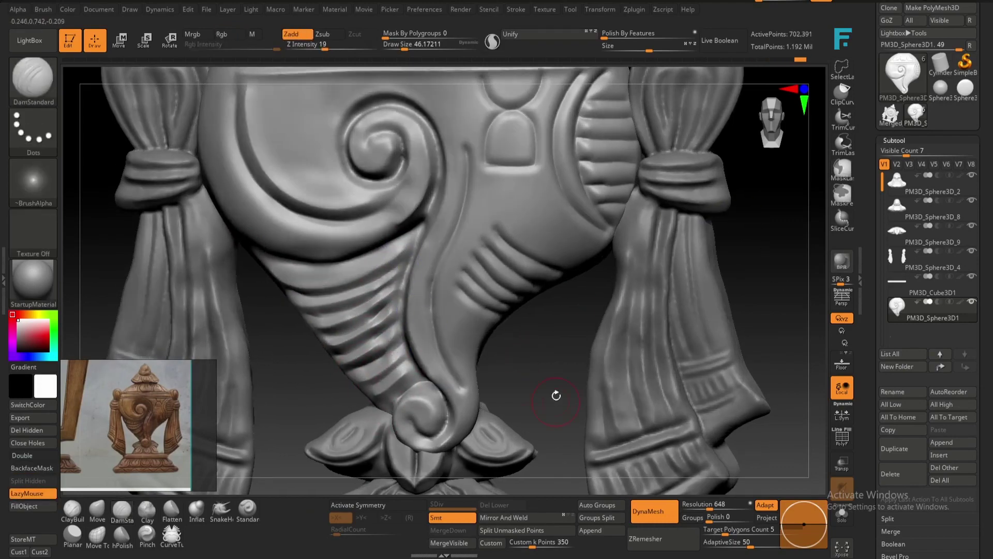
pyautogui.moveTo(470, 140); pyautogui.dragTo(455, 204)
# Select the lower petal piece under the trunk with the Move/Transform tool.
pyautogui.keyDown('alt'); pyautogui.moveTo(435, 304); pyautogui.dragTo(416, 332, button='right'); pyautogui.keyUp('alt')
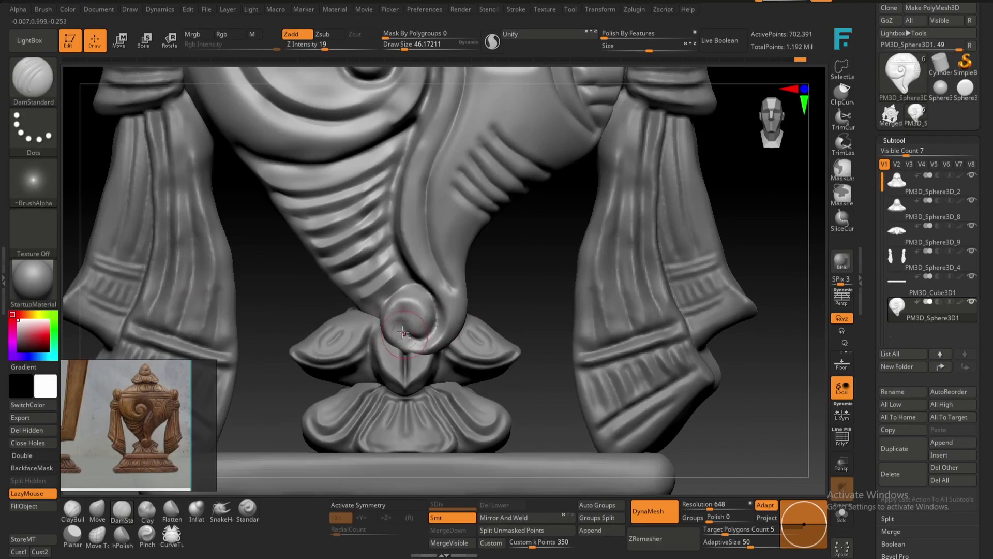
pyautogui.press('w')
pyautogui.keyDown('alt'); pyautogui.click(362, 321); pyautogui.keyUp('alt')
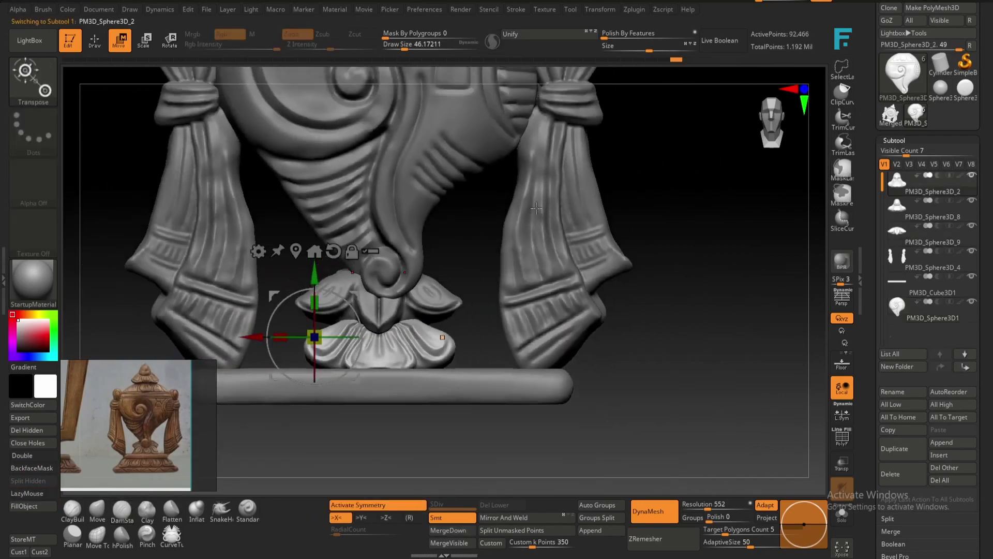
# Curl the shell's trunk tip into a rounded knob, undoing a bad stroke and checking the side.
pyautogui.press('q')
pyautogui.moveTo(721, 244)
pyautogui.mouseDown()
pyautogui.moveTo(441, 302)
pyautogui.moveTo(318, 300)
pyautogui.mouseUp()
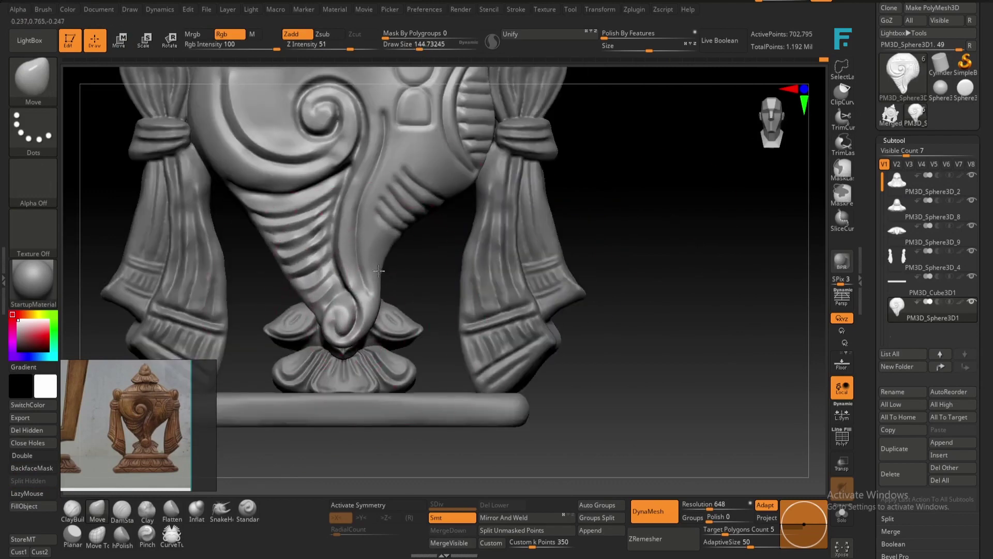
pyautogui.hotkey('ctrl', 'z')
pyautogui.hotkey('ctrl', 'z')
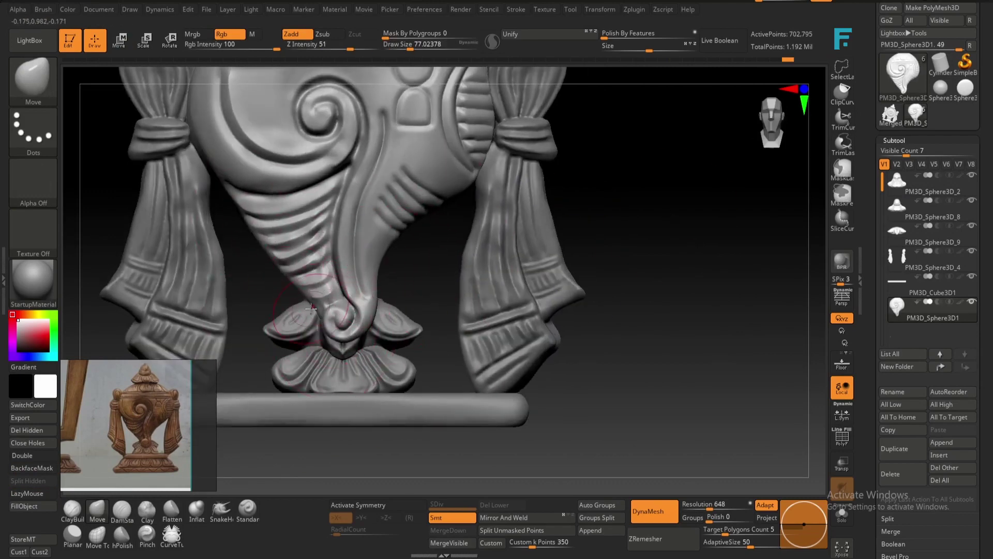
pyautogui.moveTo(338, 314); pyautogui.dragTo(497, 226)
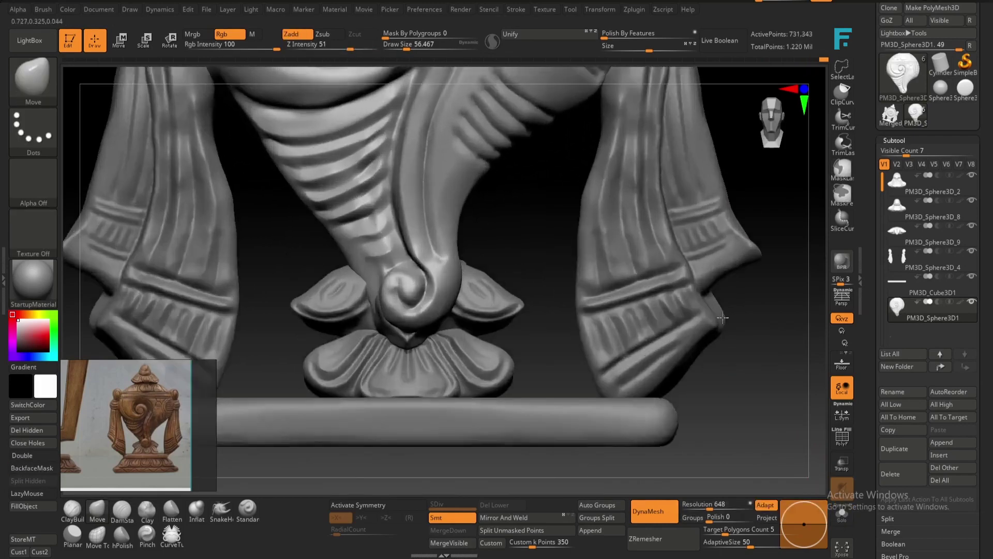
# Carve a DamStandard groove tracing the arch outline beside the right tassel.
pyautogui.press('s')
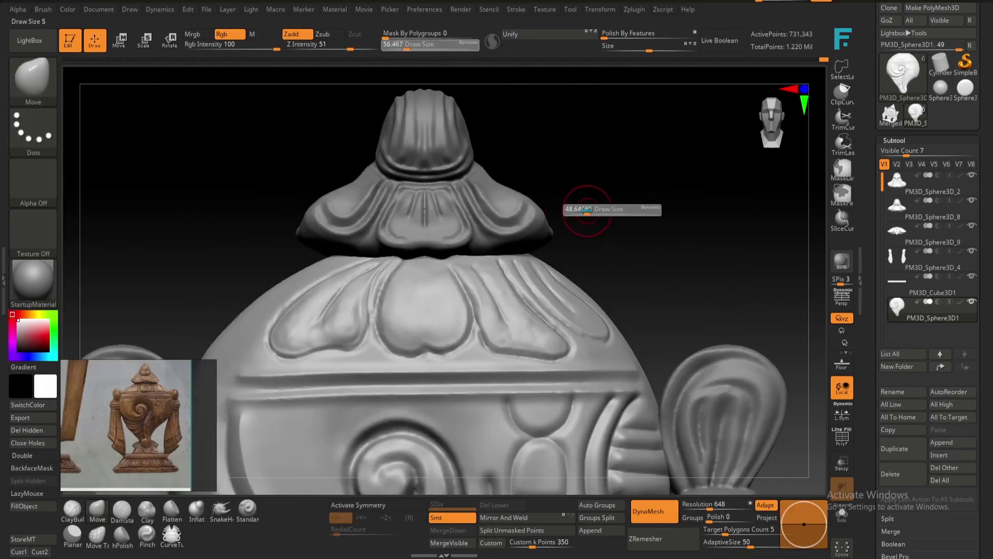
pyautogui.press('b')
pyautogui.press('d')
pyautogui.press('s')
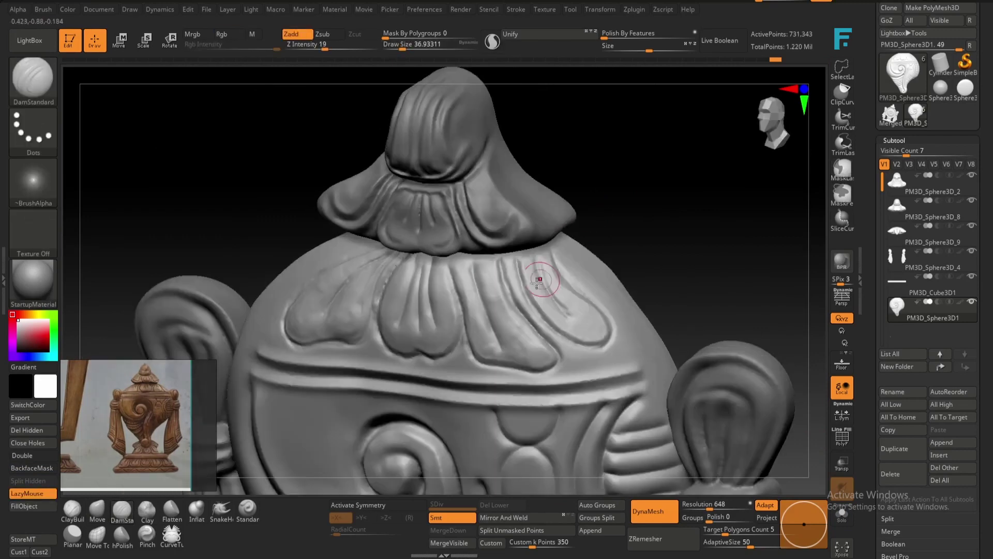
pyautogui.moveTo(648, 269)
pyautogui.mouseDown()
pyautogui.moveTo(301, 388)
pyautogui.moveTo(702, 166)
pyautogui.mouseUp()
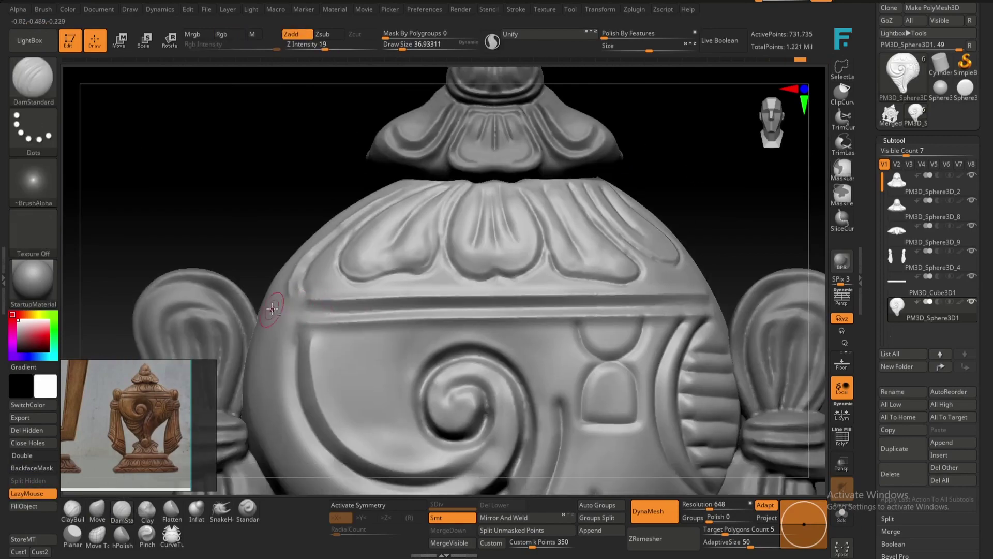
pyautogui.moveTo(283, 310); pyautogui.dragTo(595, 311)
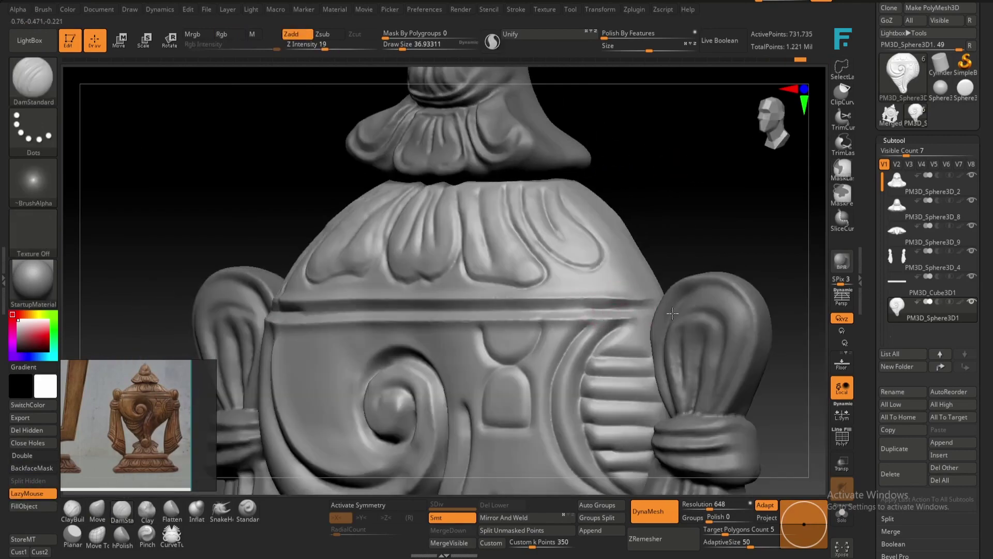
pyautogui.moveTo(673, 313)
pyautogui.mouseDown()
pyautogui.moveTo(717, 205)
pyautogui.moveTo(679, 225)
pyautogui.mouseUp()
pyautogui.moveTo(247, 329)
pyautogui.mouseDown()
pyautogui.moveTo(269, 259)
pyautogui.moveTo(343, 331)
pyautogui.moveTo(248, 357)
pyautogui.mouseUp()
pyautogui.moveTo(235, 168)
pyautogui.mouseDown()
pyautogui.moveTo(315, 223)
pyautogui.moveTo(360, 157)
pyautogui.mouseUp()
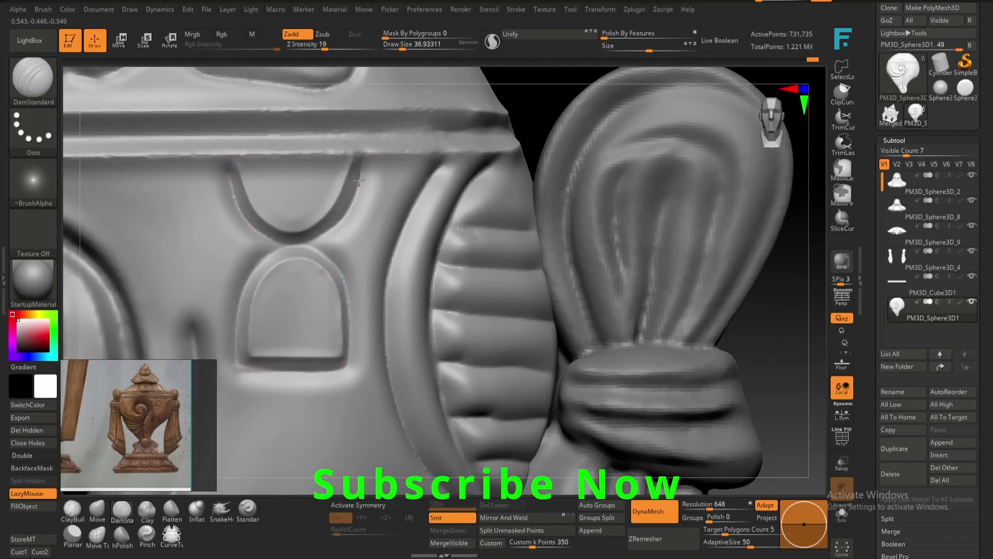
pyautogui.moveTo(314, 238); pyautogui.dragTo(278, 219, button='right')
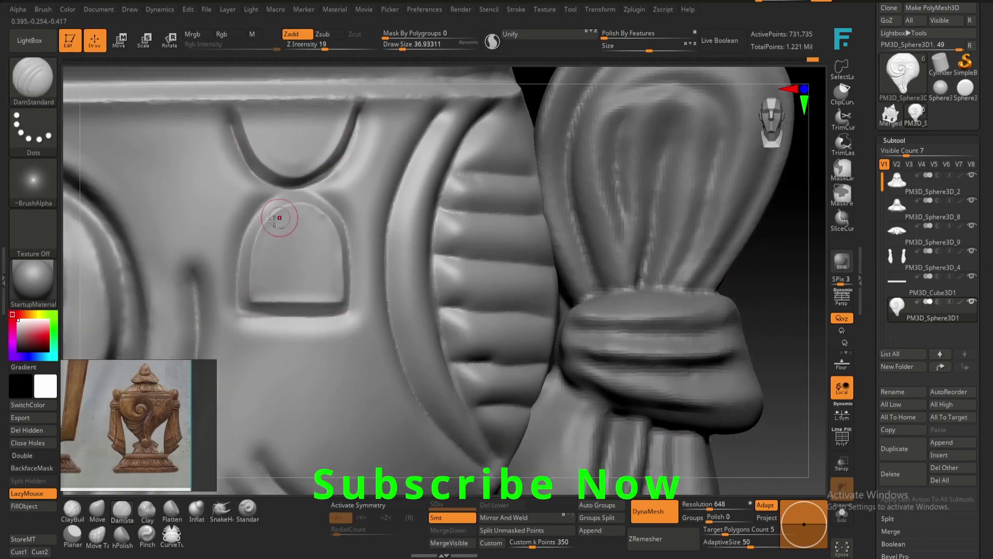
pyautogui.moveTo(247, 253)
pyautogui.mouseDown()
pyautogui.moveTo(295, 178)
pyautogui.moveTo(344, 314)
pyautogui.moveTo(243, 313)
pyautogui.mouseUp()
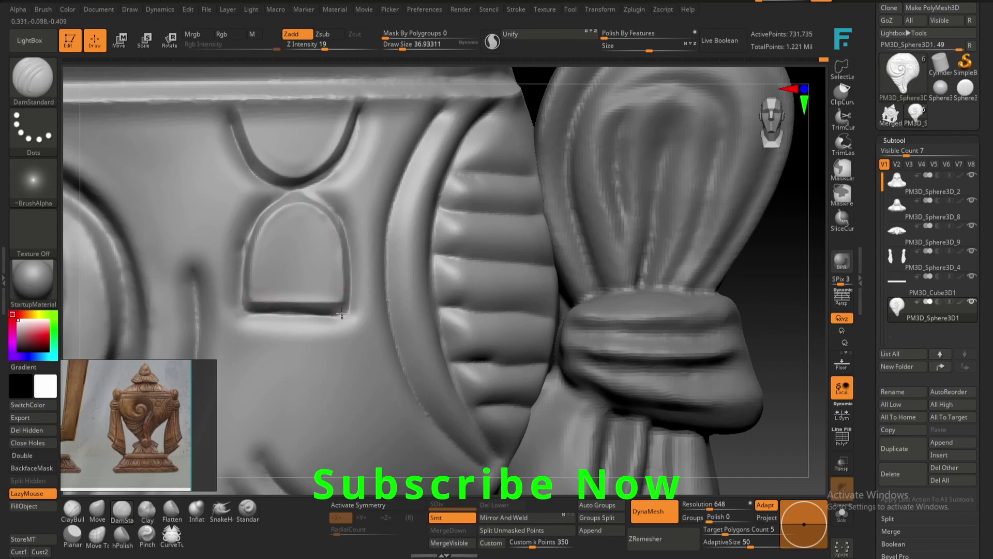
# Smooth the surface around the swirl.
pyautogui.press('f')
pyautogui.keyDown('ctrl'); pyautogui.moveTo(727, 345); pyautogui.dragTo(725, 290, button='right'); pyautogui.keyUp('ctrl')
pyautogui.keyDown('shift'); pyautogui.moveTo(388, 275); pyautogui.dragTo(417, 203); pyautogui.keyUp('shift')
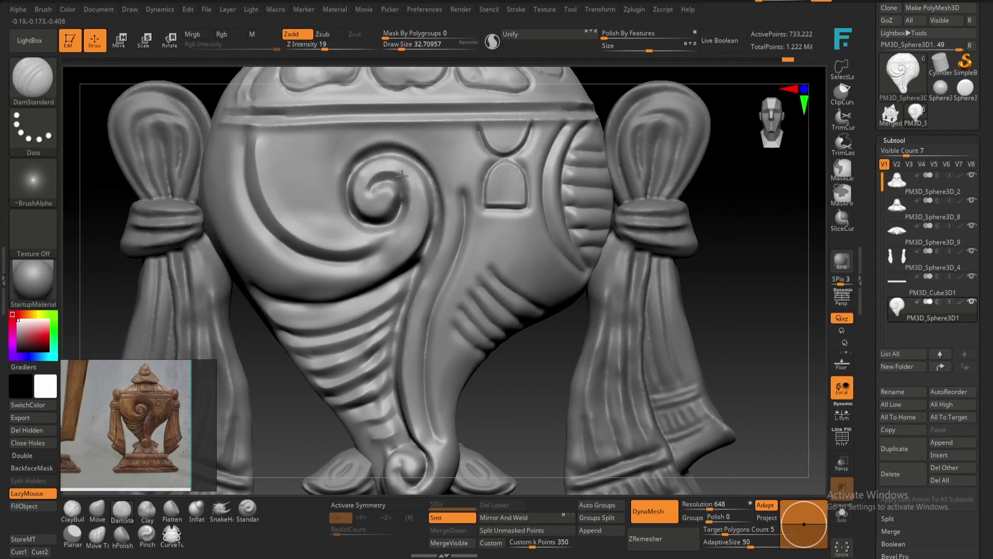
# Save the project, then pull the swirl's lower part down with the Move brush.
pyautogui.press('f')
pyautogui.hotkey('ctrl', 's')
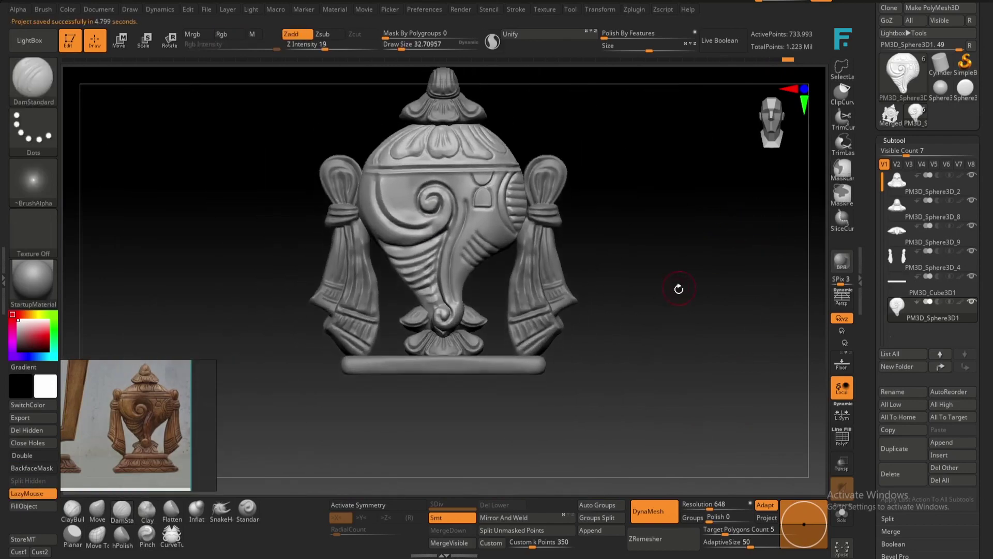
pyautogui.keyDown('ctrl'); pyautogui.moveTo(679, 289); pyautogui.dragTo(526, 315, button='right'); pyautogui.keyUp('ctrl')
pyautogui.press('x')
pyautogui.keyDown('alt'); pyautogui.click(455, 310); pyautogui.keyUp('alt')
pyautogui.press('b')
pyautogui.press('m')
pyautogui.press('v')
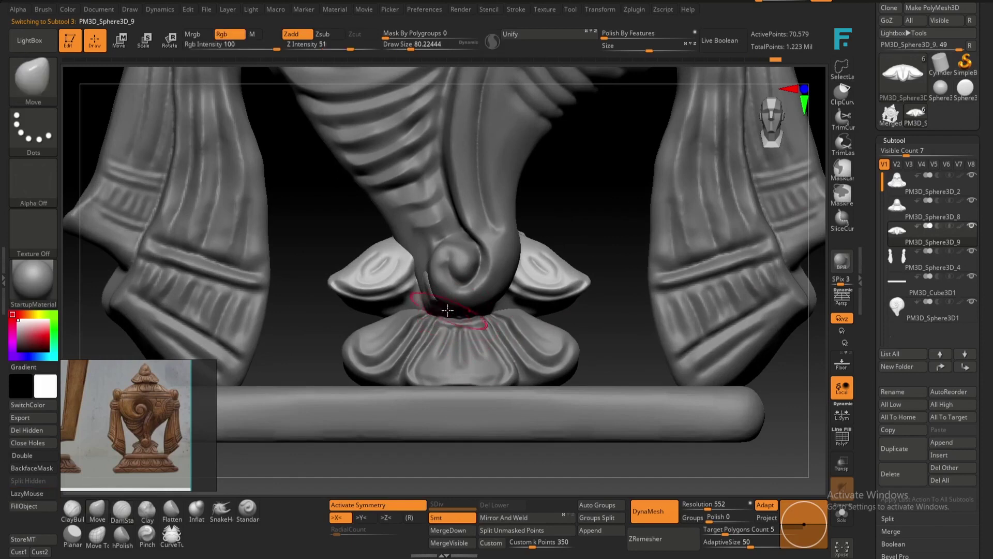
pyautogui.keyDown('alt'); pyautogui.click(455, 300); pyautogui.keyUp('alt')
pyautogui.moveTo(486, 274)
pyautogui.mouseDown()
pyautogui.moveTo(497, 290)
pyautogui.moveTo(410, 272)
pyautogui.mouseUp()
pyautogui.press('[')
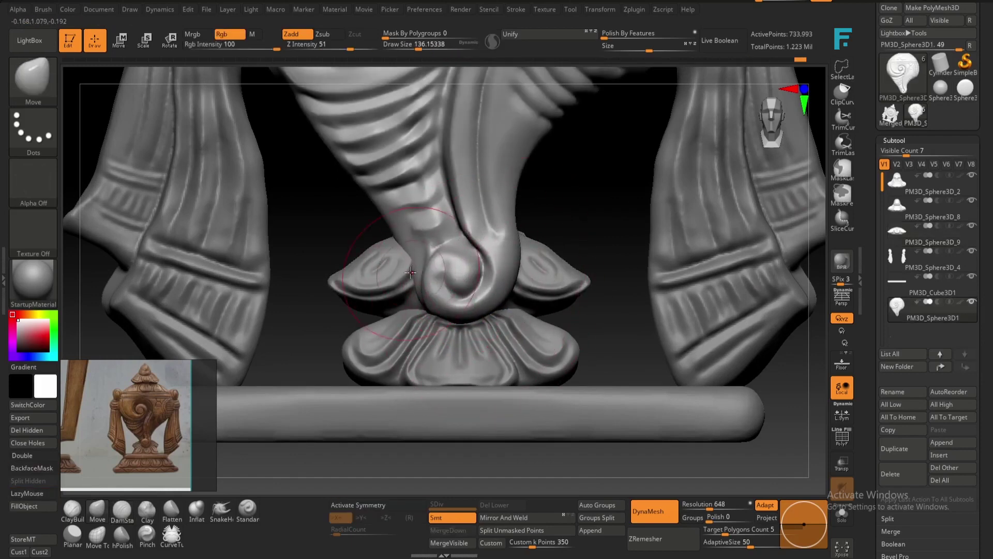
pyautogui.moveTo(601, 217)
pyautogui.mouseDown()
pyautogui.moveTo(437, 228)
pyautogui.moveTo(508, 235)
pyautogui.moveTo(527, 280)
pyautogui.mouseUp()
# Carve fine DamStandard lines near the trunk swirl with a smaller brush.
pyautogui.press('[')
pyautogui.press('[')
pyautogui.press('[')
pyautogui.press('b')
pyautogui.press('d')
pyautogui.press('s')
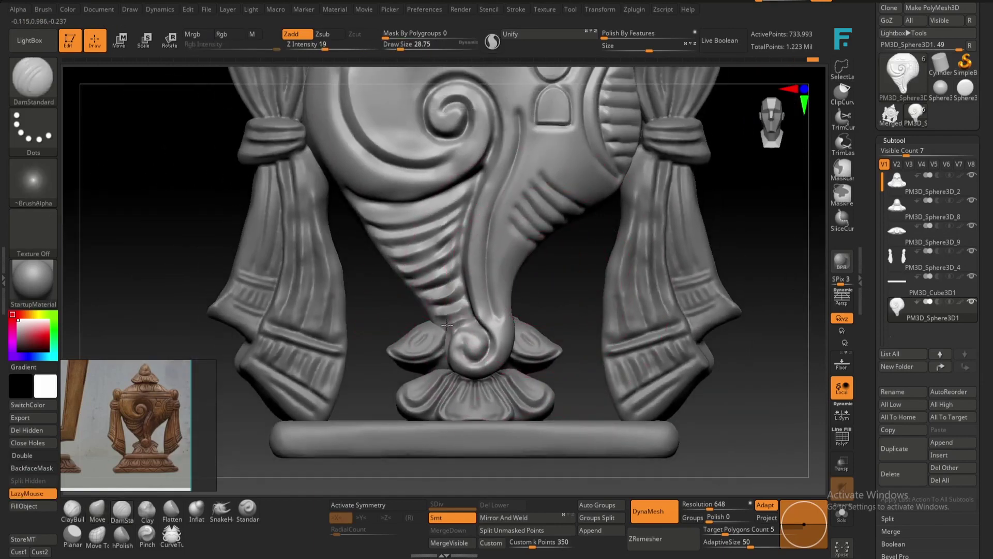
pyautogui.moveTo(456, 321); pyautogui.dragTo(459, 320)
pyautogui.moveTo(580, 313)
pyautogui.keyDown('alt'); pyautogui.mouseDown()
pyautogui.moveTo(735, 336)
pyautogui.moveTo(744, 304)
pyautogui.moveTo(453, 267)
pyautogui.mouseUp(); pyautogui.keyUp('alt')
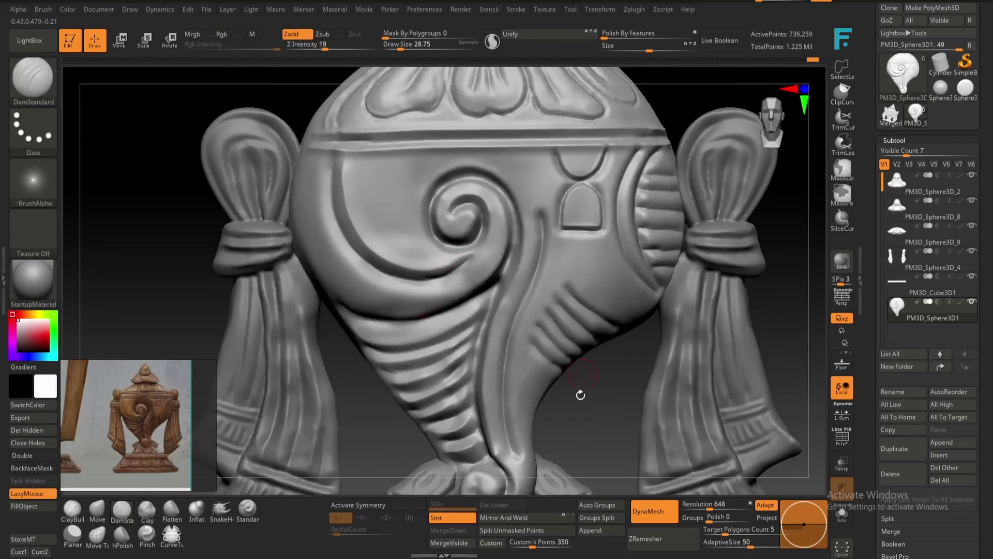
pyautogui.moveTo(580, 394)
pyautogui.mouseDown()
pyautogui.moveTo(572, 395)
pyautogui.moveTo(687, 255)
pyautogui.moveTo(672, 317)
pyautogui.moveTo(702, 334)
pyautogui.mouseUp()
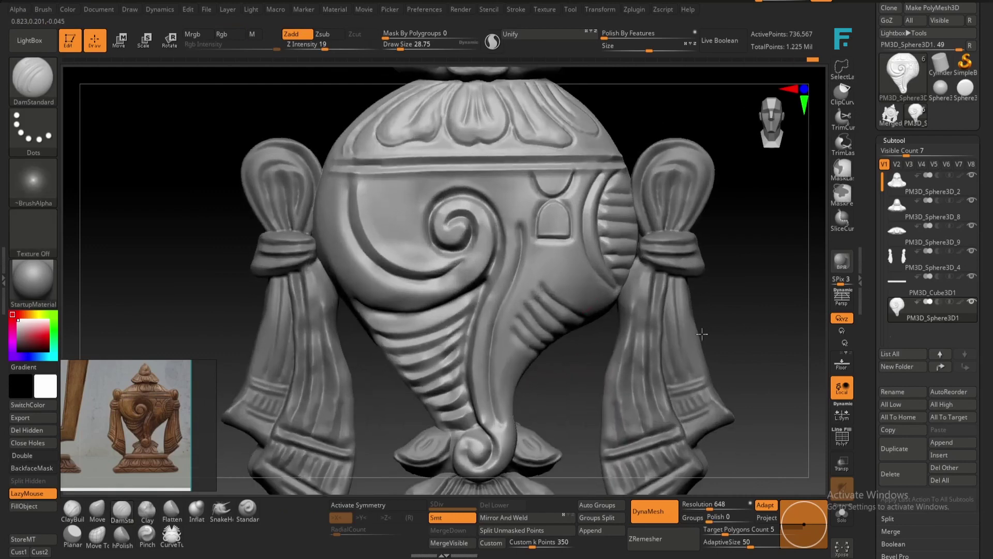
# Nudge the swirl's surface into shape with the Move brush and check it from the side.
pyautogui.press('b')
pyautogui.press('m')
pyautogui.press('v')
pyautogui.moveTo(462, 249); pyautogui.dragTo(449, 251)
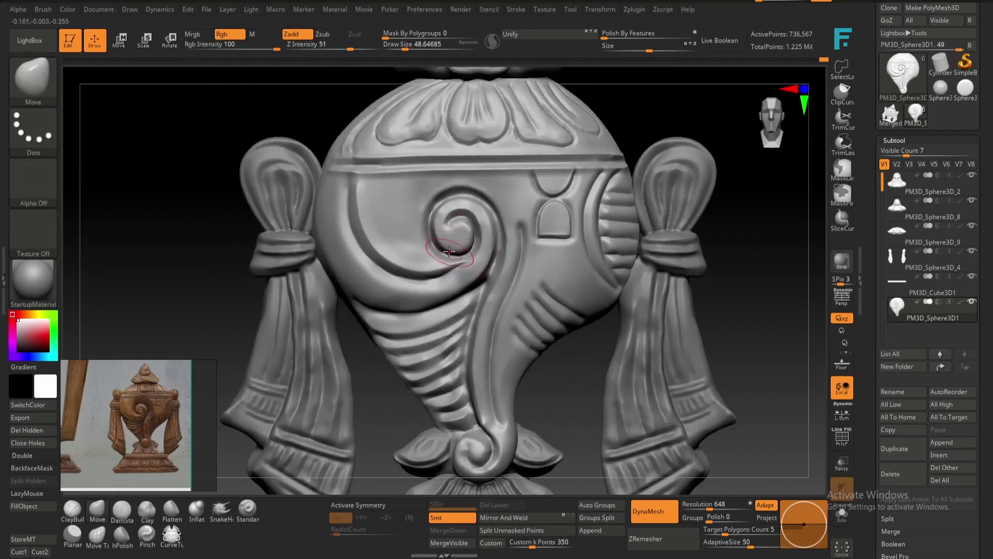
pyautogui.moveTo(756, 310); pyautogui.dragTo(777, 316)
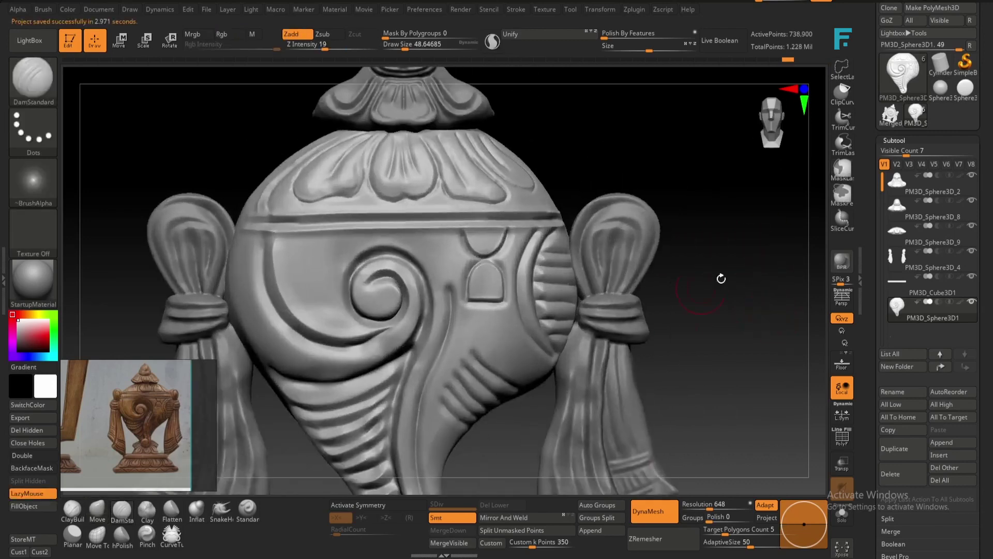
# Carve a DamStandard groove along a petal edge under the finial, then check the band from several angles.
pyautogui.keyDown('alt'); pyautogui.moveTo(720, 277); pyautogui.dragTo(659, 151); pyautogui.keyUp('alt')
pyautogui.press('b')
pyautogui.press('d')
pyautogui.press('s')
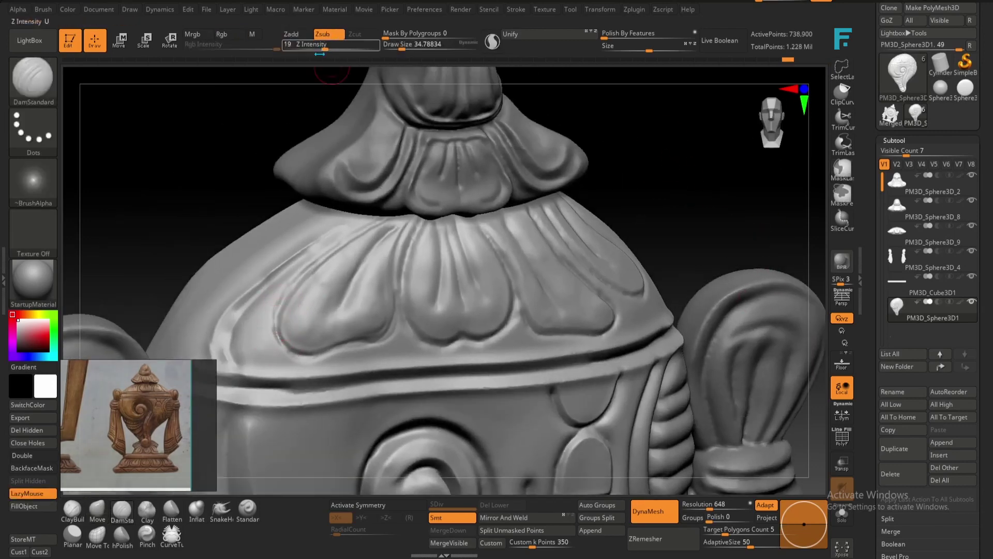
pyautogui.keyDown('alt'); pyautogui.moveTo(280, 324); pyautogui.dragTo(286, 296); pyautogui.keyUp('alt')
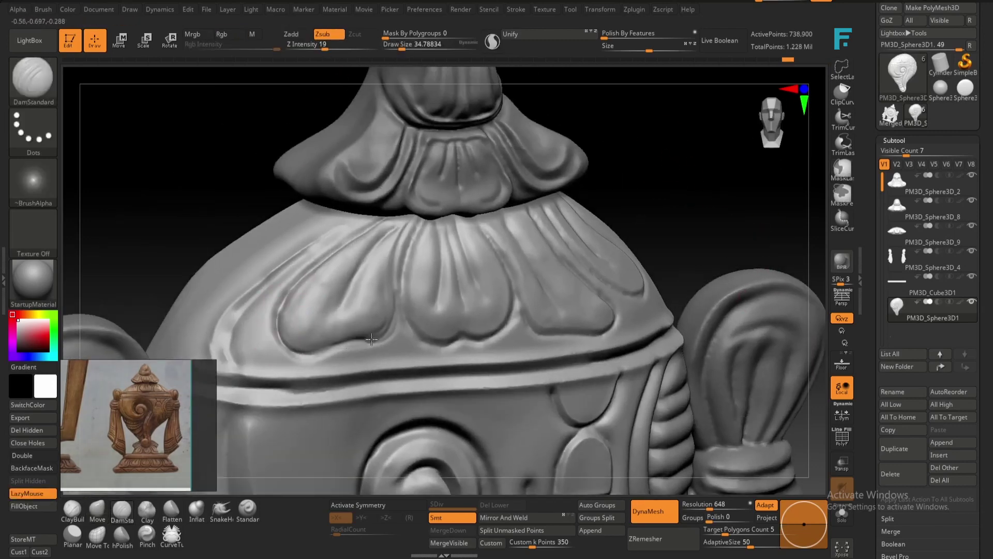
pyautogui.moveTo(371, 339); pyautogui.dragTo(401, 255, button='right')
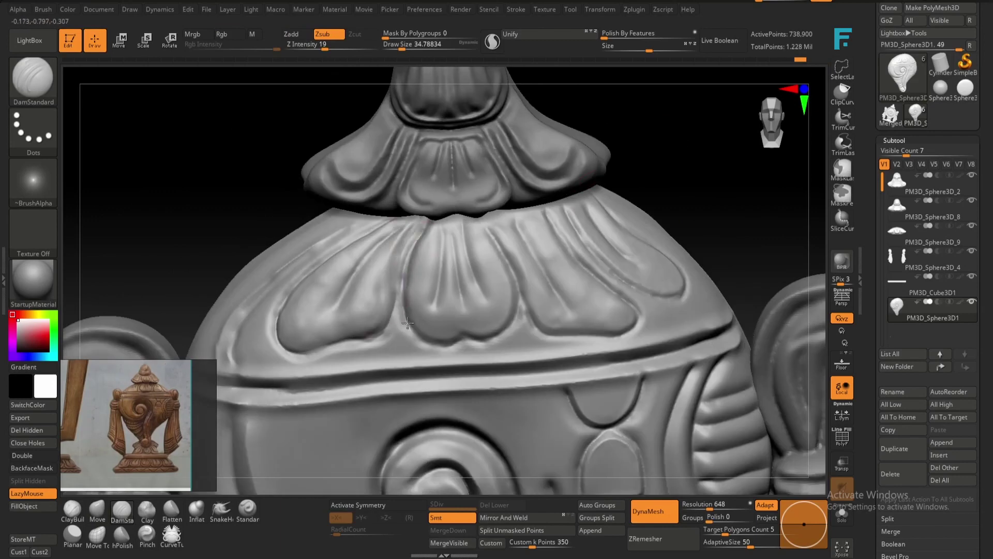
pyautogui.moveTo(408, 323); pyautogui.dragTo(424, 330, button='right')
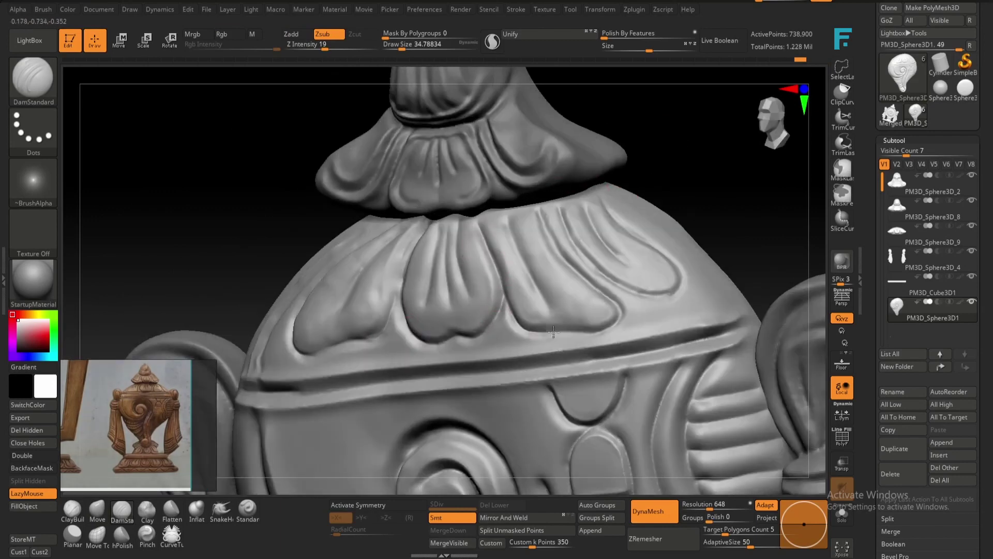
pyautogui.moveTo(553, 332); pyautogui.dragTo(537, 222, button='right')
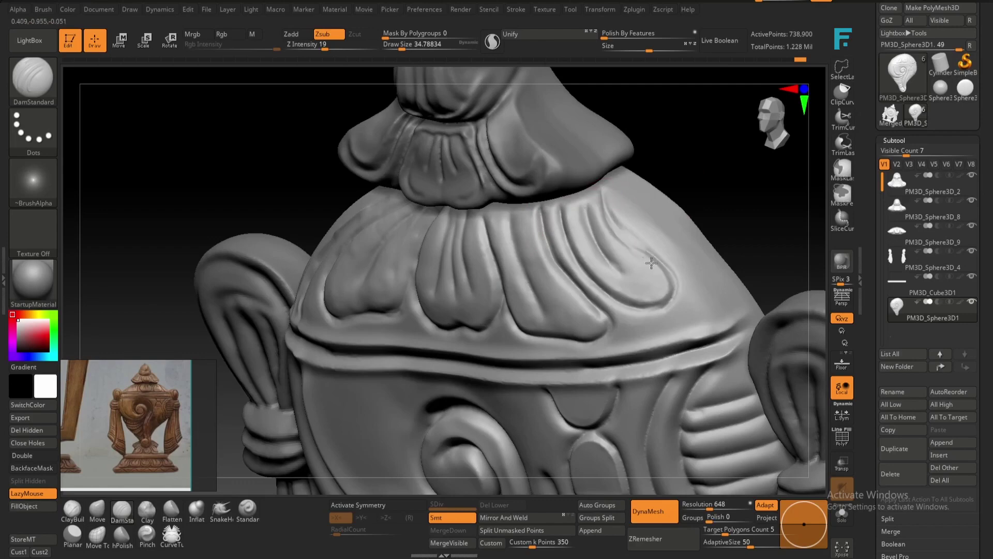
pyautogui.moveTo(608, 186); pyautogui.dragTo(730, 187, button='right')
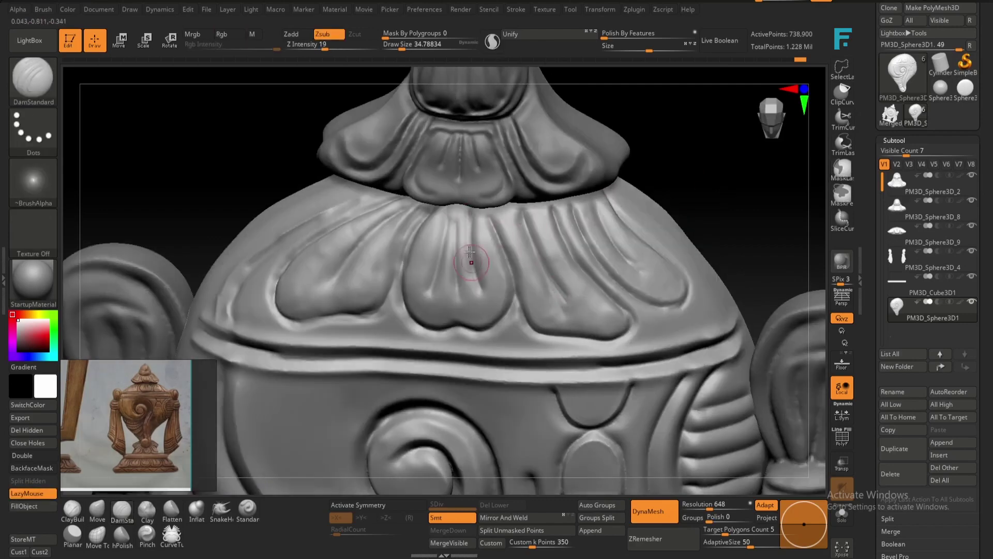